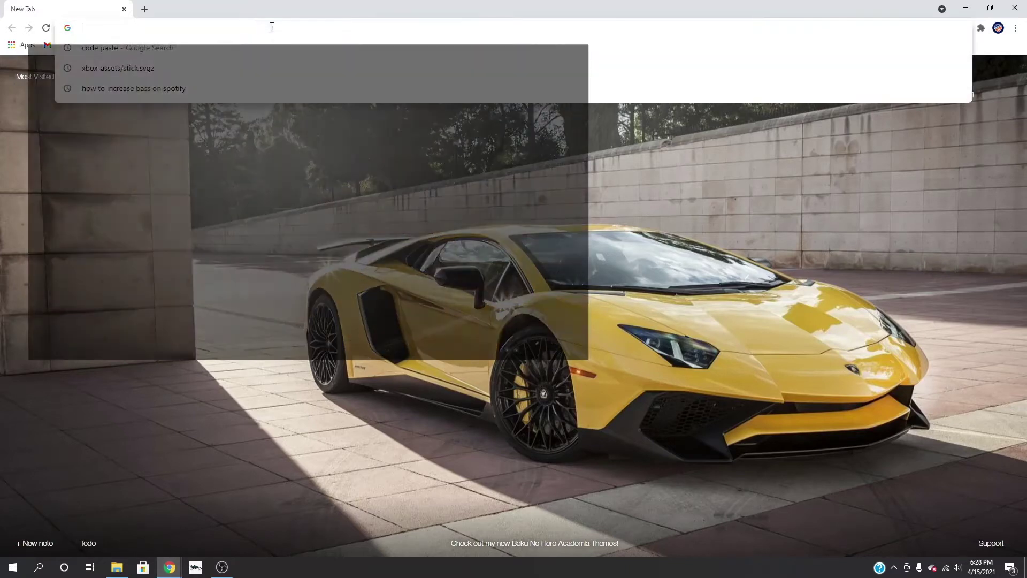
Load gamepadviewer.com and show Player 1 as a white Xbox One controller
text(ga)
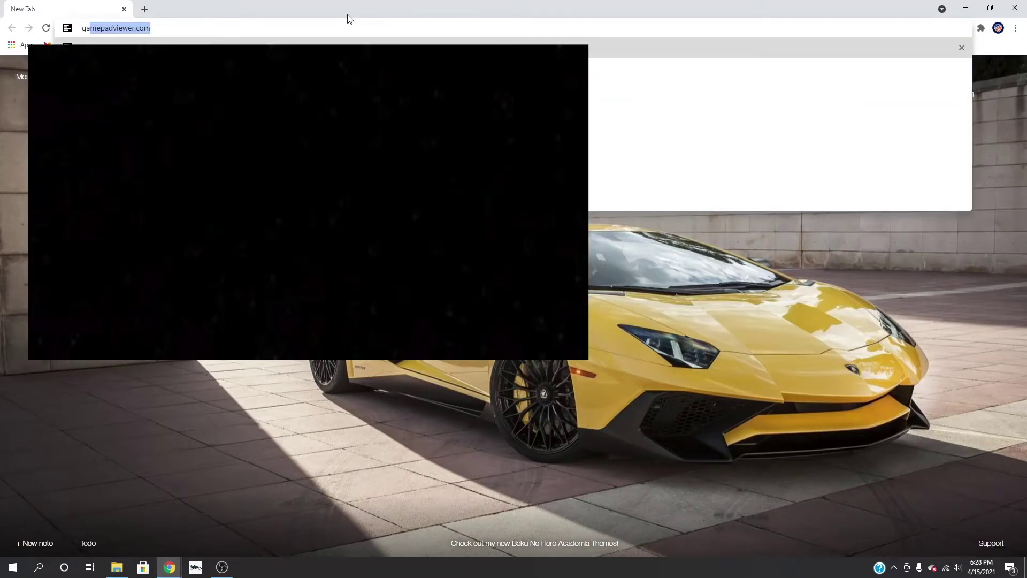
key(Return)
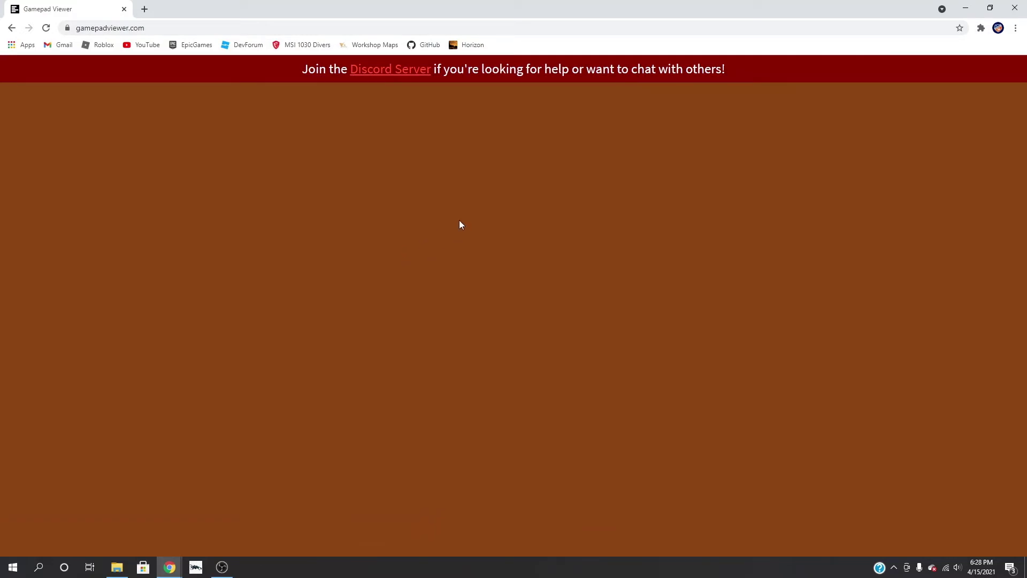
mouse_move(486, 86)
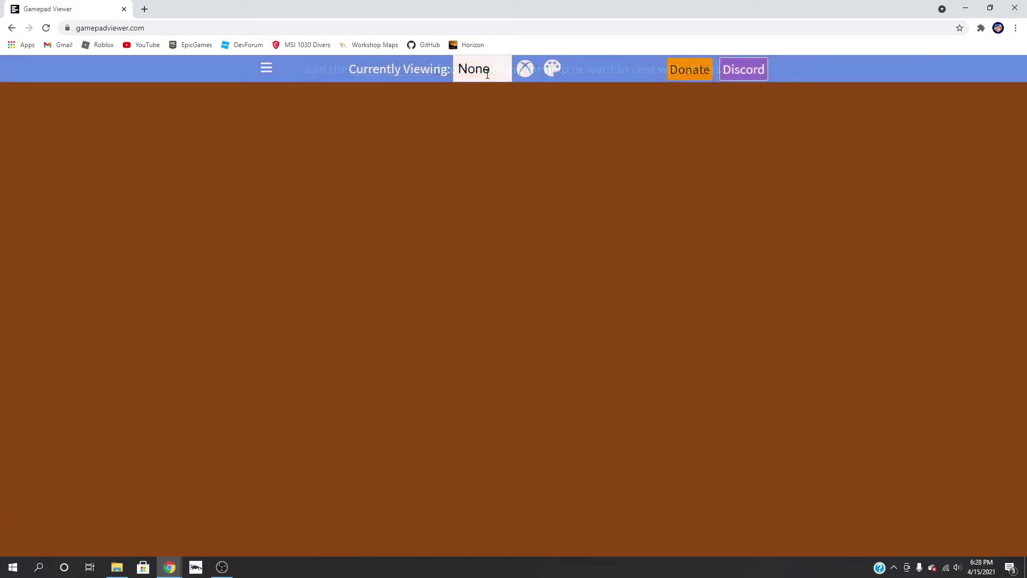
click(476, 74)
click(482, 105)
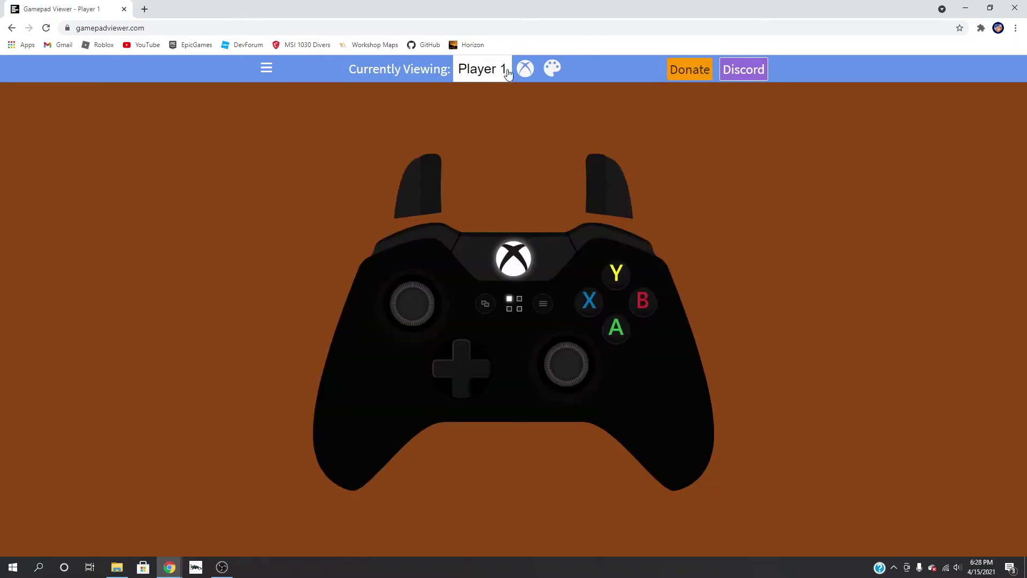
click(525, 68)
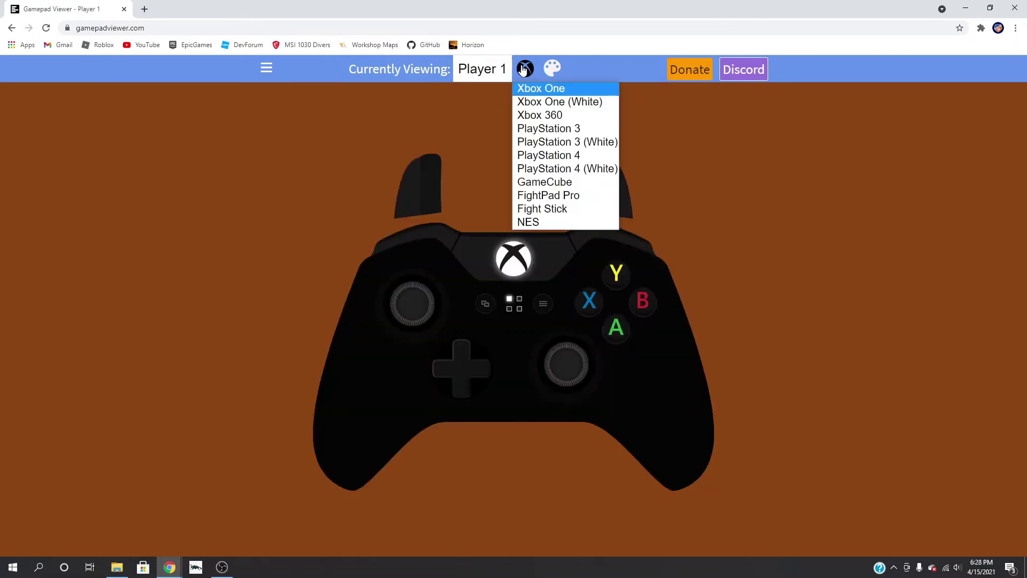
click(547, 102)
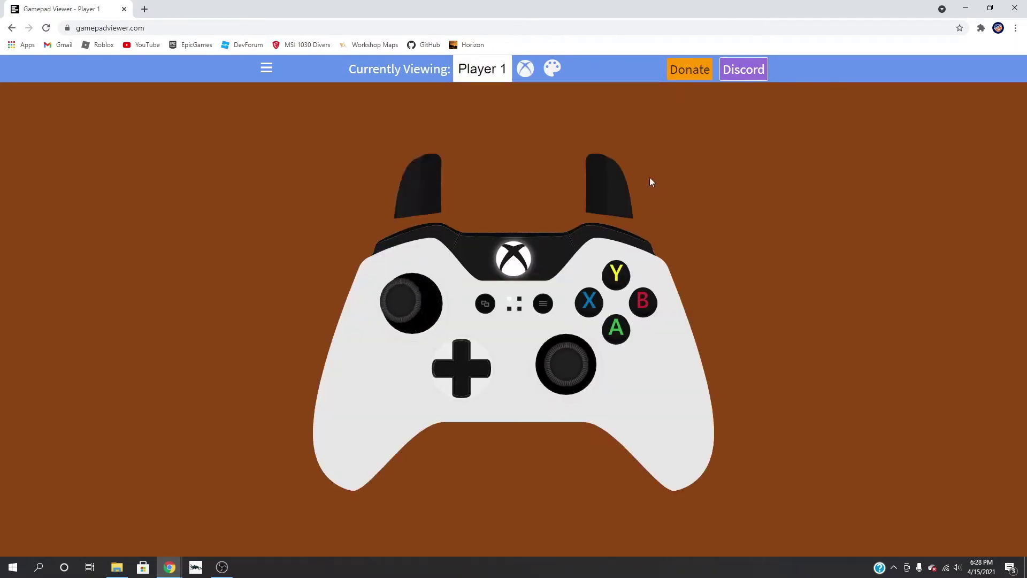
Inspect the page in Chrome DevTools and open the Sources panel
right_click(691, 172)
click(732, 321)
right_click(682, 155)
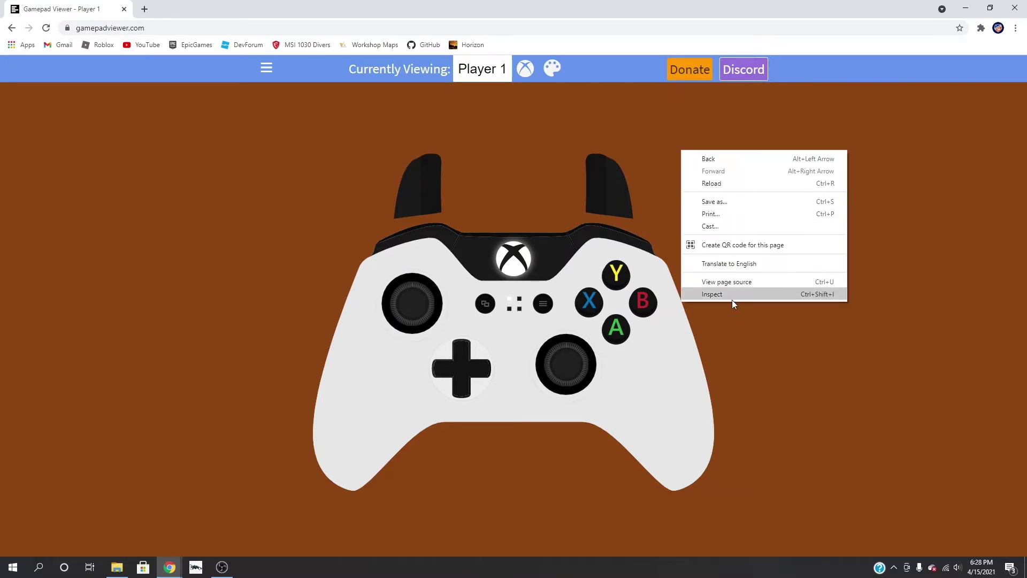
click(731, 298)
click(857, 61)
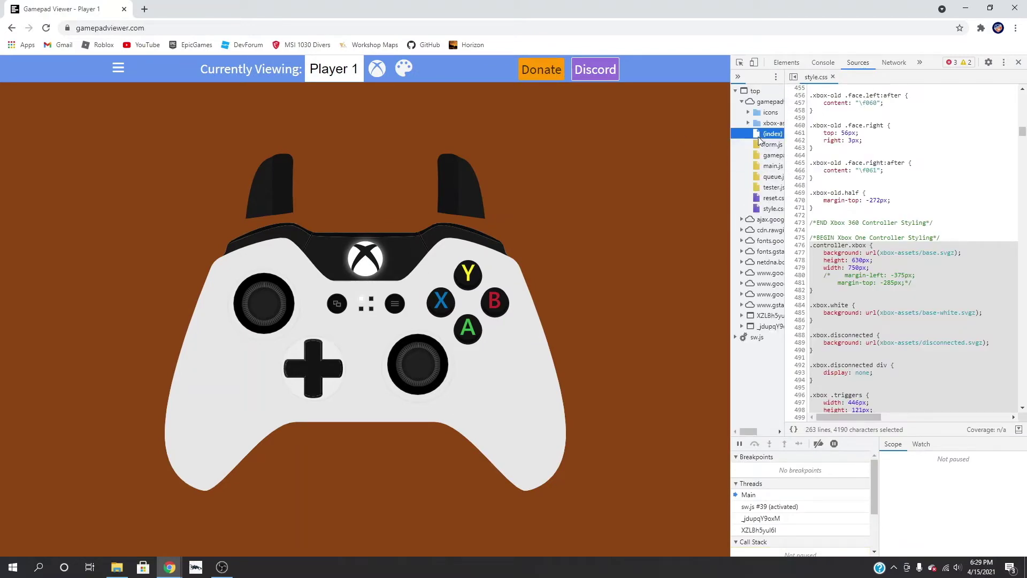
Expand xbox-assets, widen DevTools, and preview abxy, base, bumper, dpad, quadrant, stick and trigger
click(749, 123)
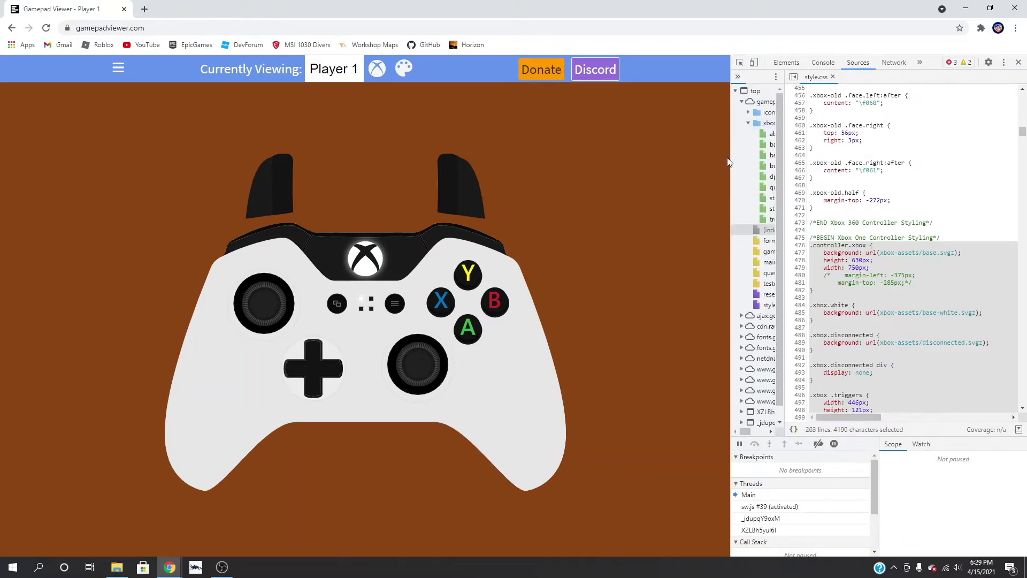
drag(721, 157, 605, 171)
drag(660, 190, 721, 189)
click(656, 134)
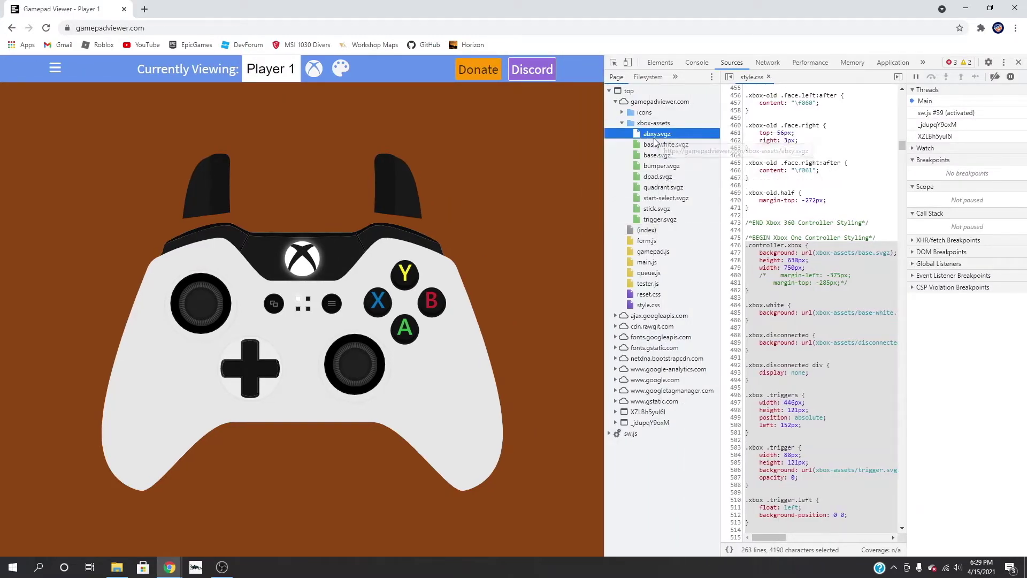
click(651, 156)
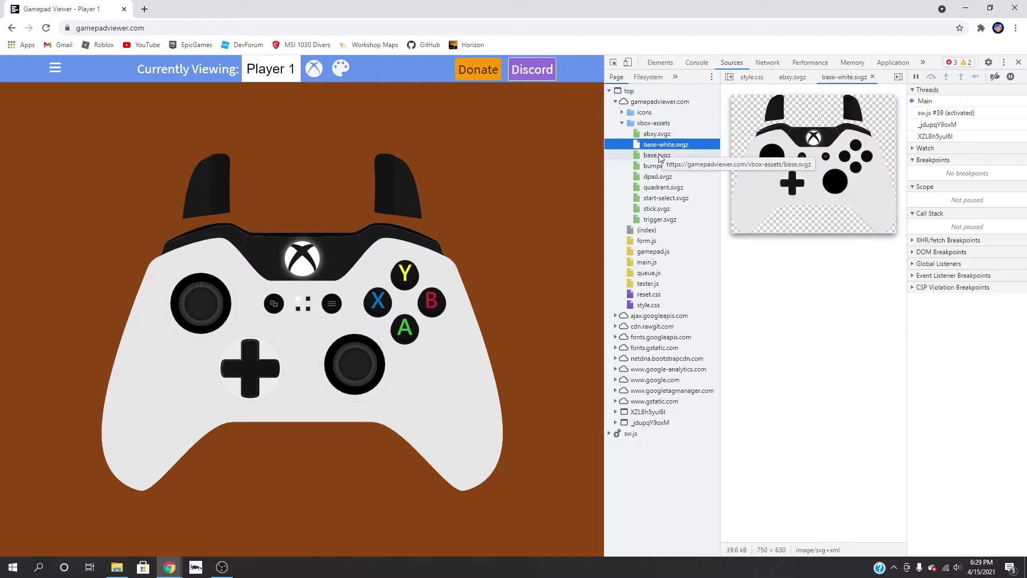
click(656, 166)
click(657, 177)
click(658, 187)
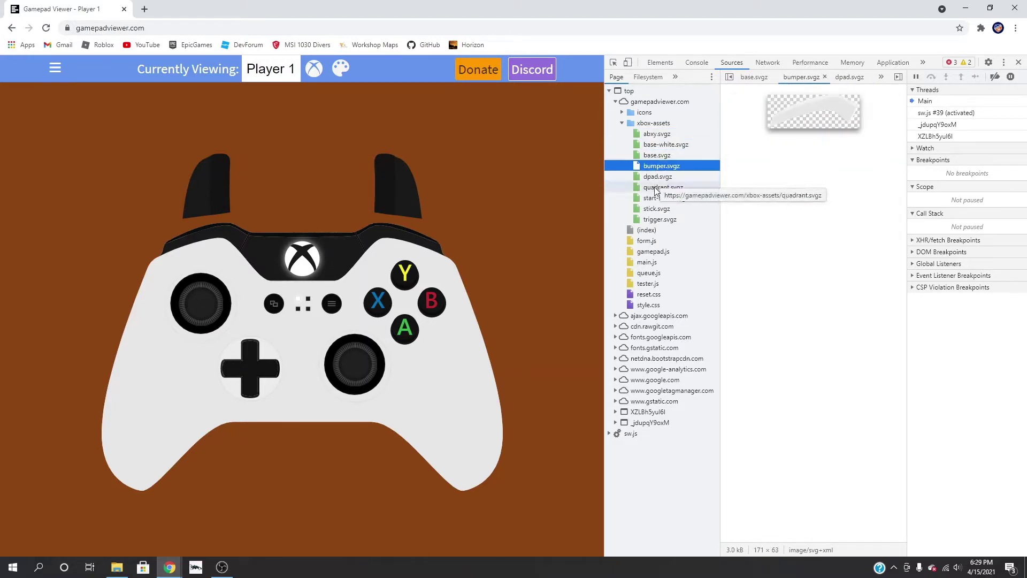
click(655, 209)
click(654, 219)
Preview start-select, quadrant, dpad, abxy, and the black and white base controller images
click(658, 198)
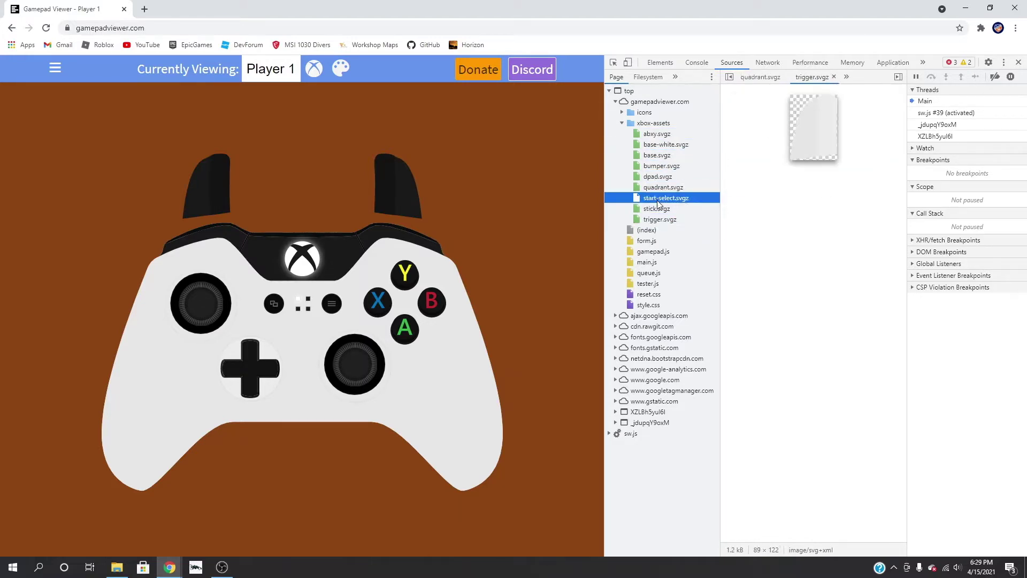
click(658, 187)
click(657, 177)
click(652, 156)
click(656, 133)
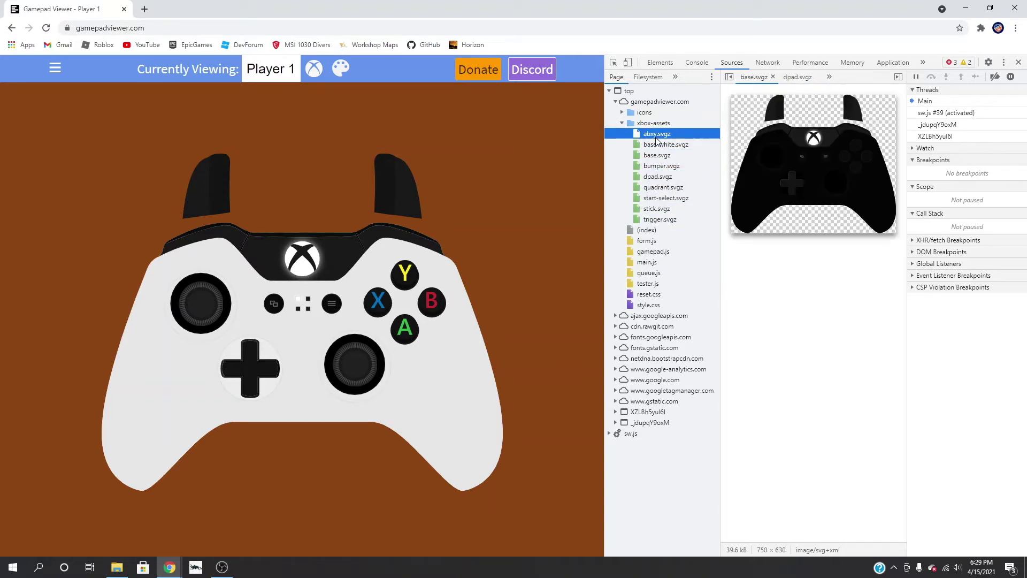
click(653, 154)
click(659, 144)
Open base-white.svgz in its own browser tab, then close that tab
right_click(818, 178)
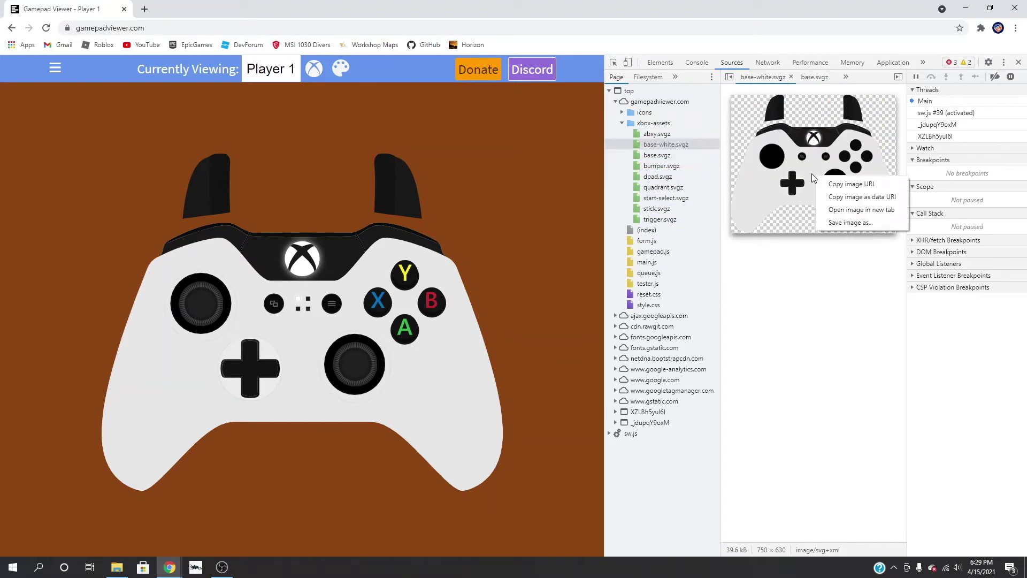
click(668, 145)
right_click(668, 145)
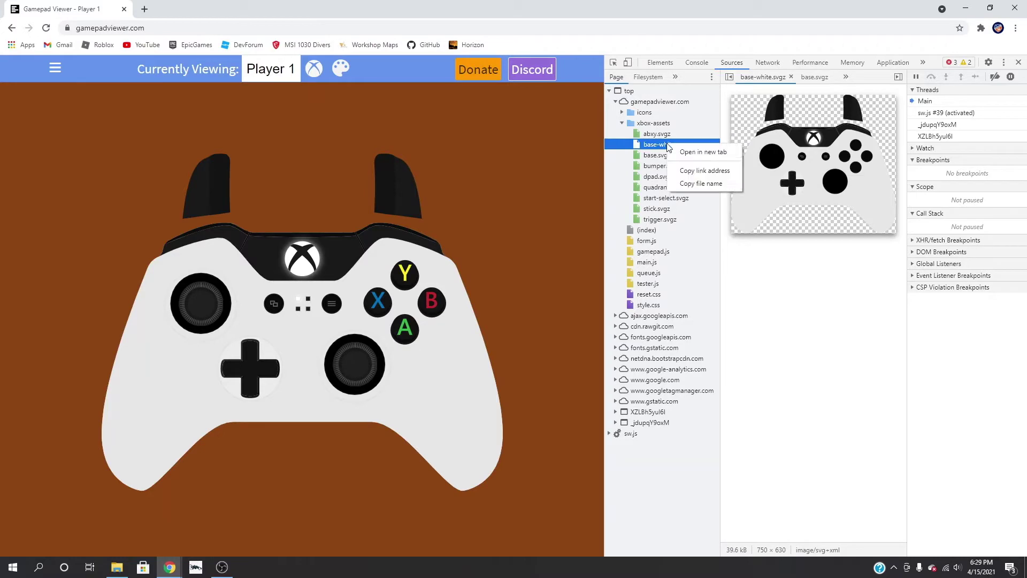
click(686, 151)
right_click(515, 207)
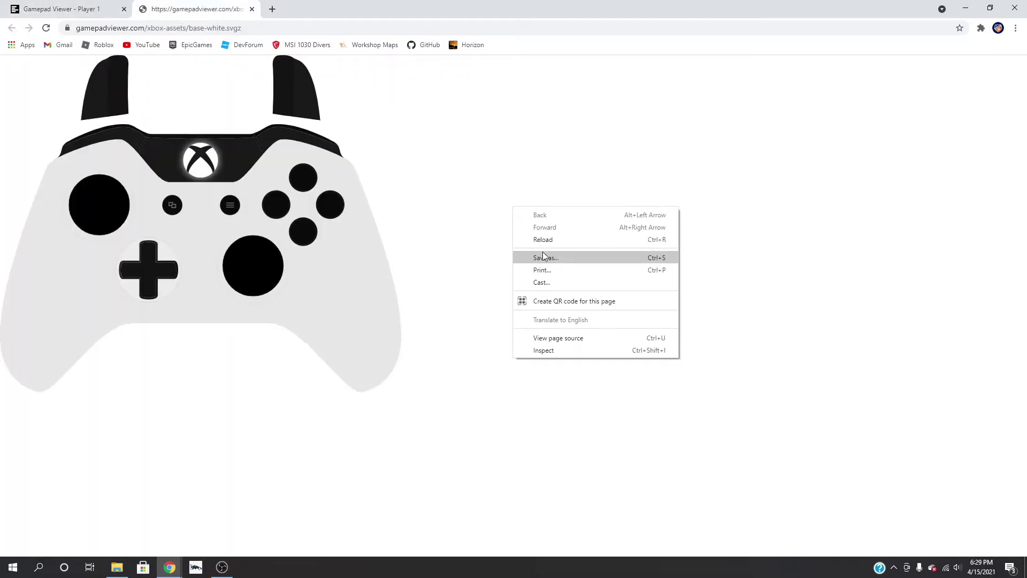
click(260, 15)
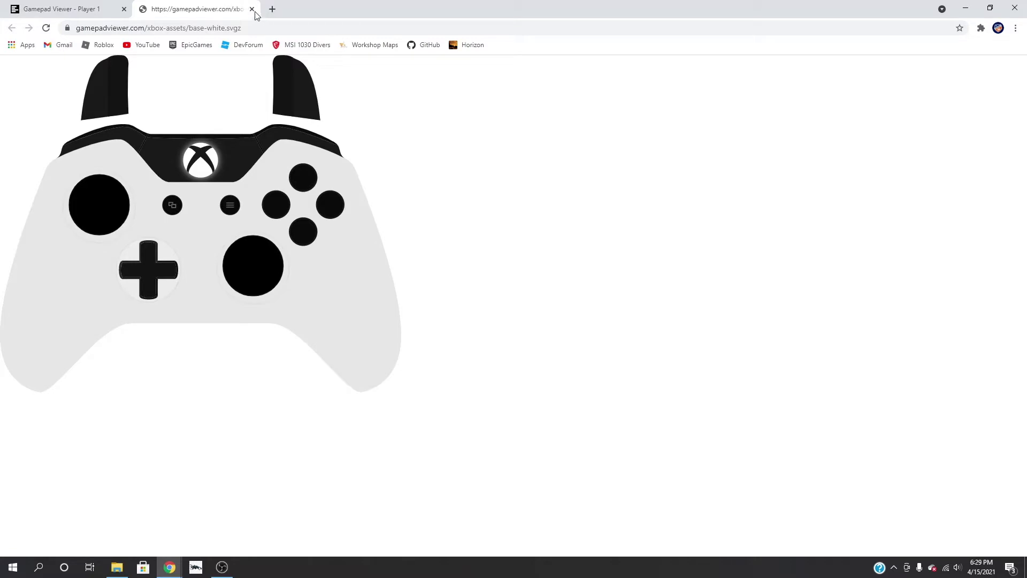
click(252, 9)
Preview base, bumper, dpad, start-select, stick and abxy.svgz again, then close the abxy.svgz tab
click(657, 155)
click(657, 166)
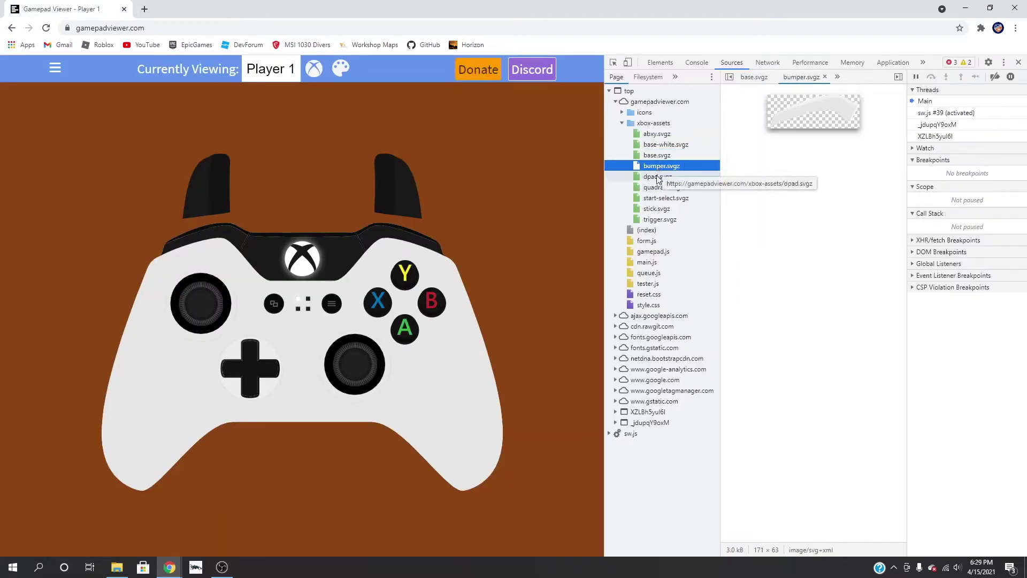
click(658, 177)
click(658, 198)
click(658, 209)
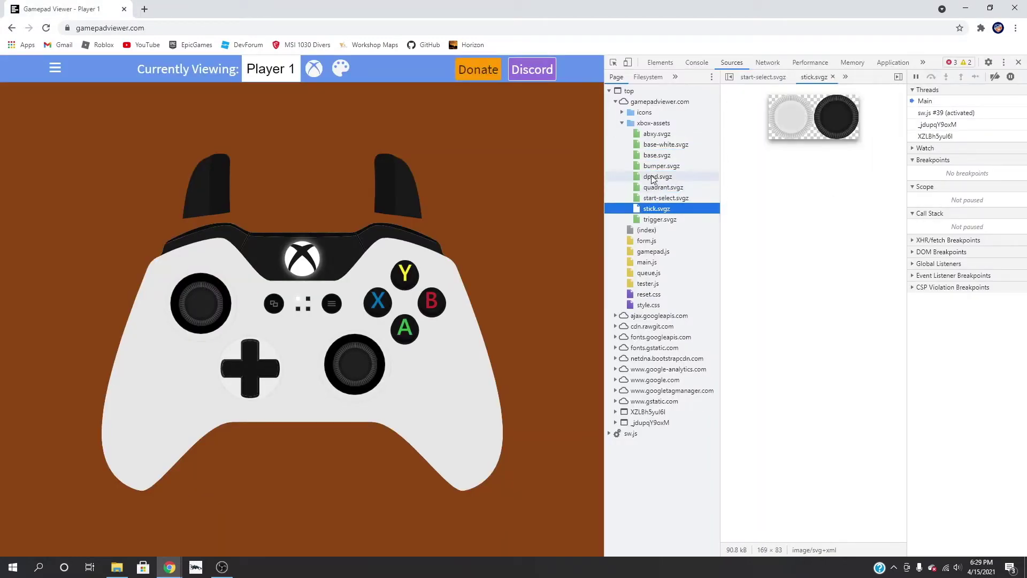
click(658, 167)
click(657, 155)
click(656, 133)
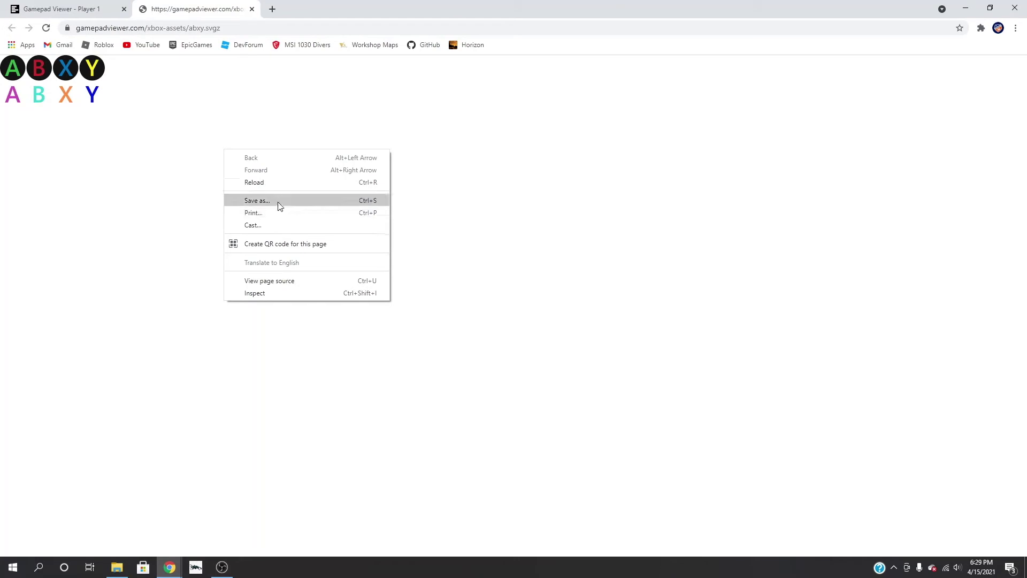
click(251, 10)
Search 'online photoshop free' in a new tab, open Photopea, and dismiss the New Project dialog
click(153, 9)
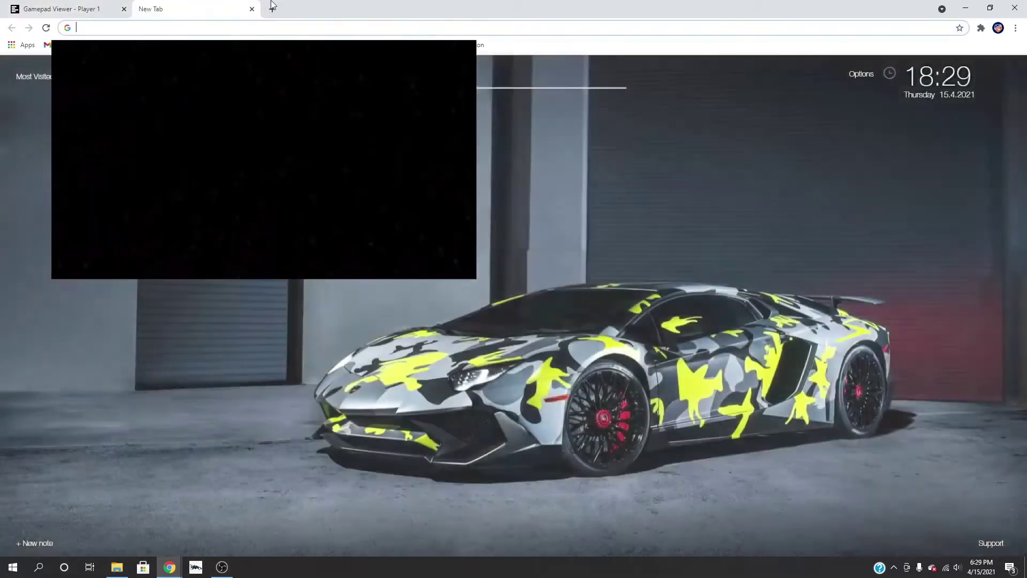
text(o)
key(BackSpace)
key(BackSpace)
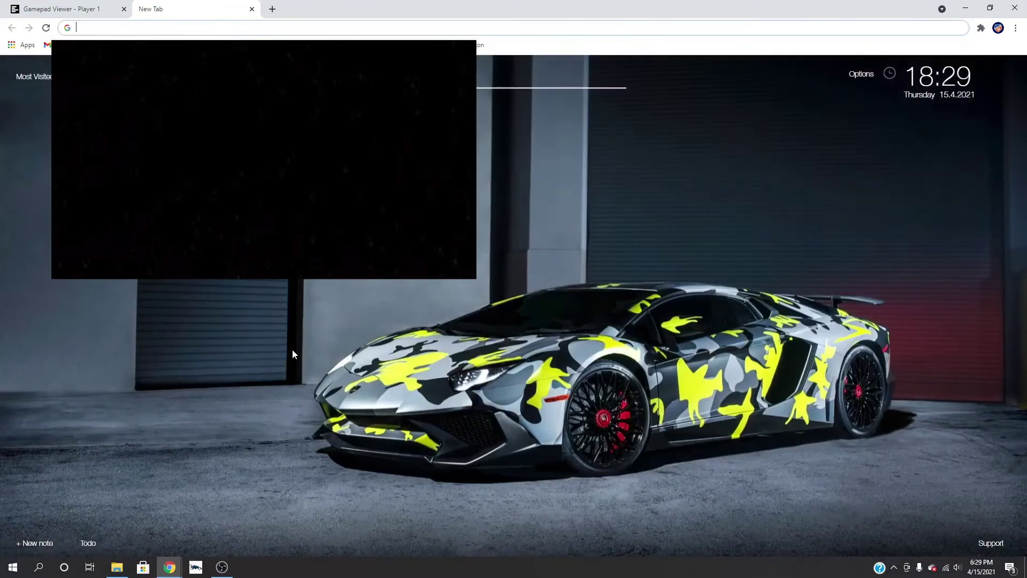
text(online )
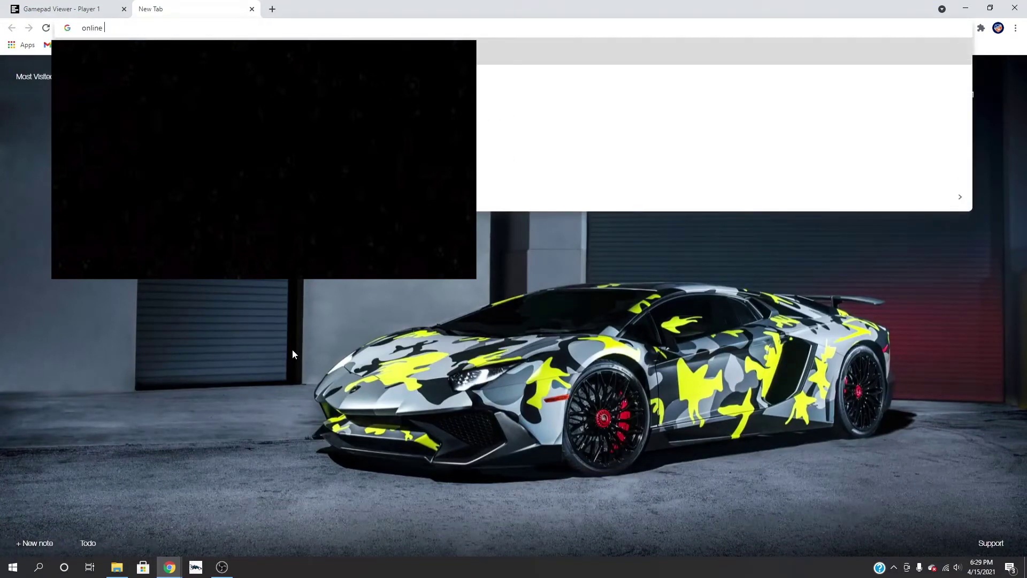
text(photosho)
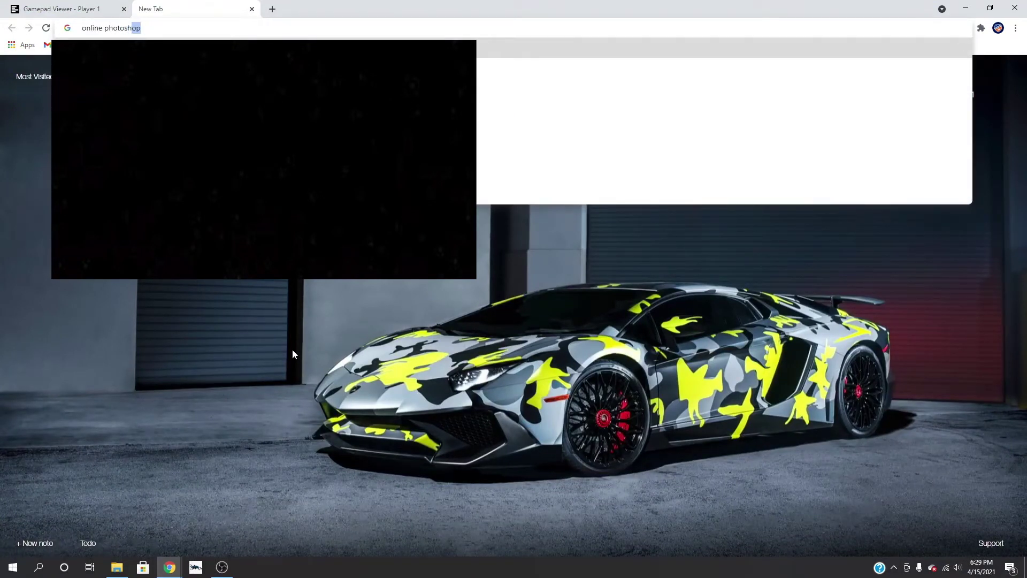
text(op)
key(BackSpace)
key(BackSpace)
text(p free)
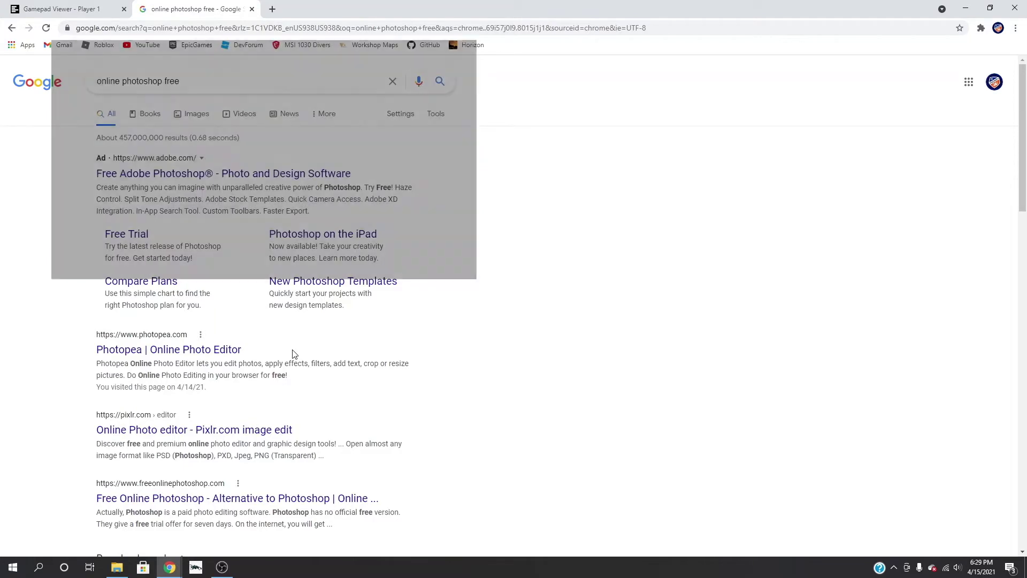
click(187, 355)
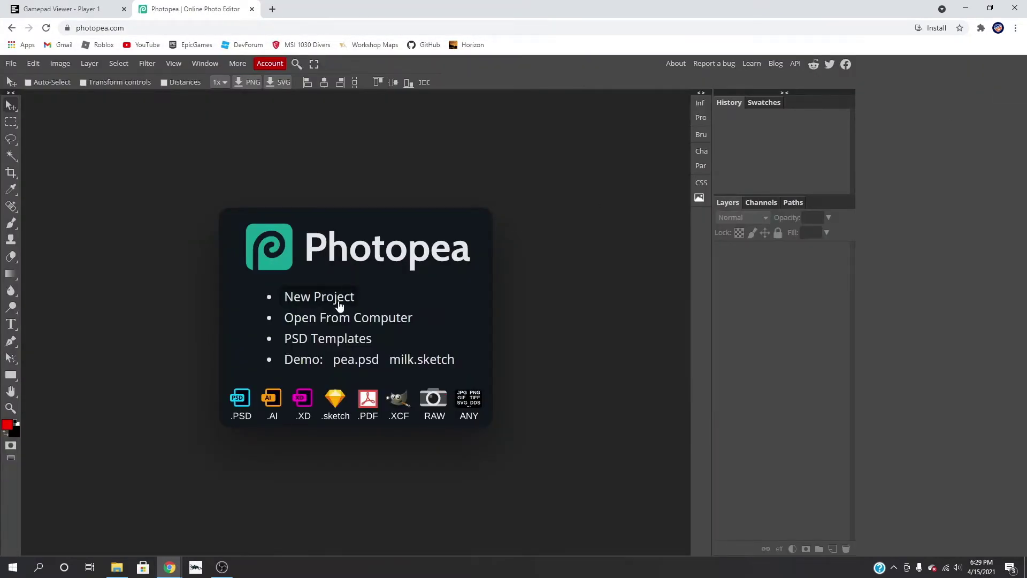
click(310, 296)
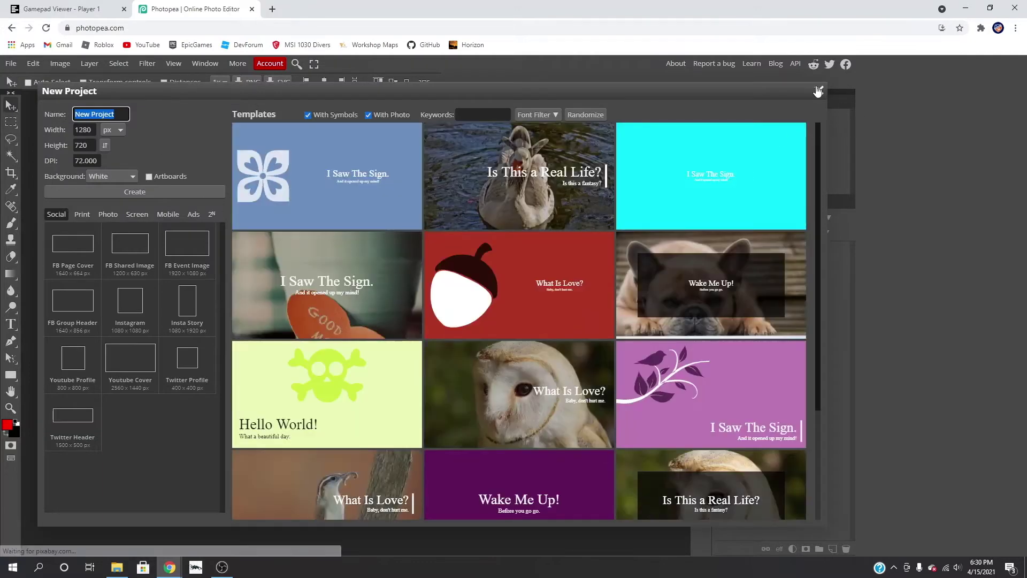
click(820, 90)
Re-preview base-white.svgz in the Gamepad Viewer DevTools, then return to the Photopea tab
key(ctrl+shift+Tab)
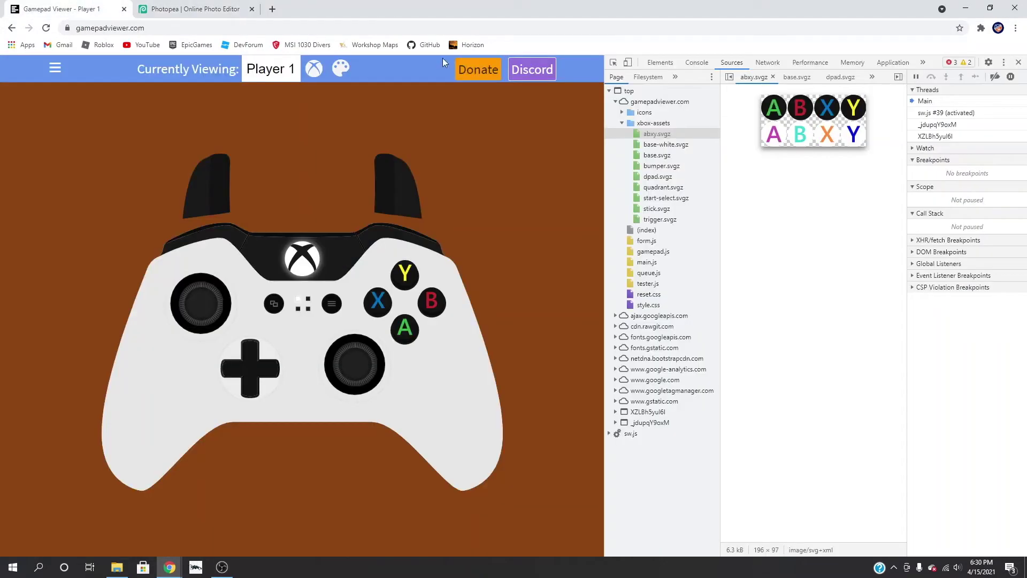
click(666, 144)
click(657, 155)
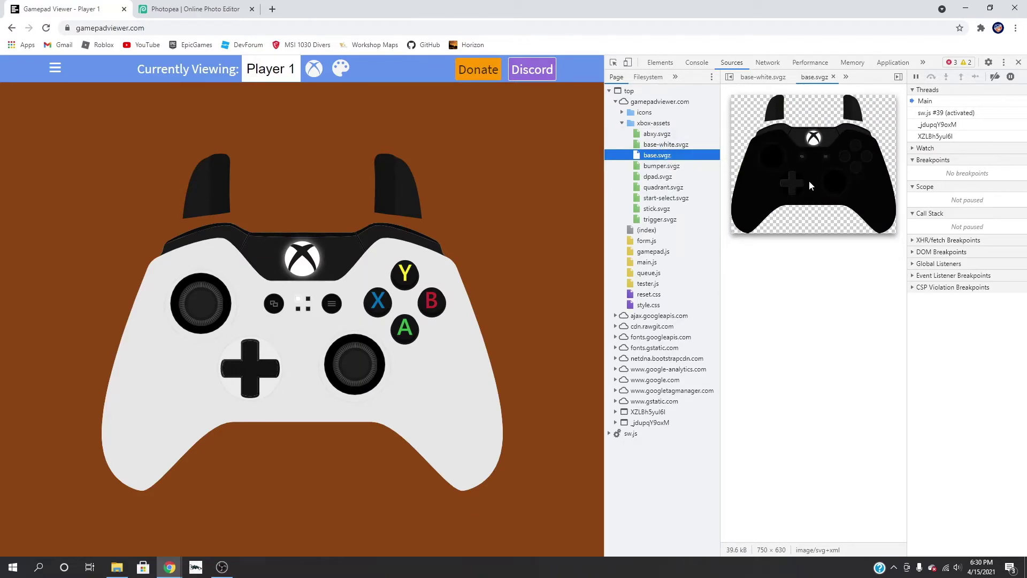
click(659, 145)
drag(855, 149, 827, 177)
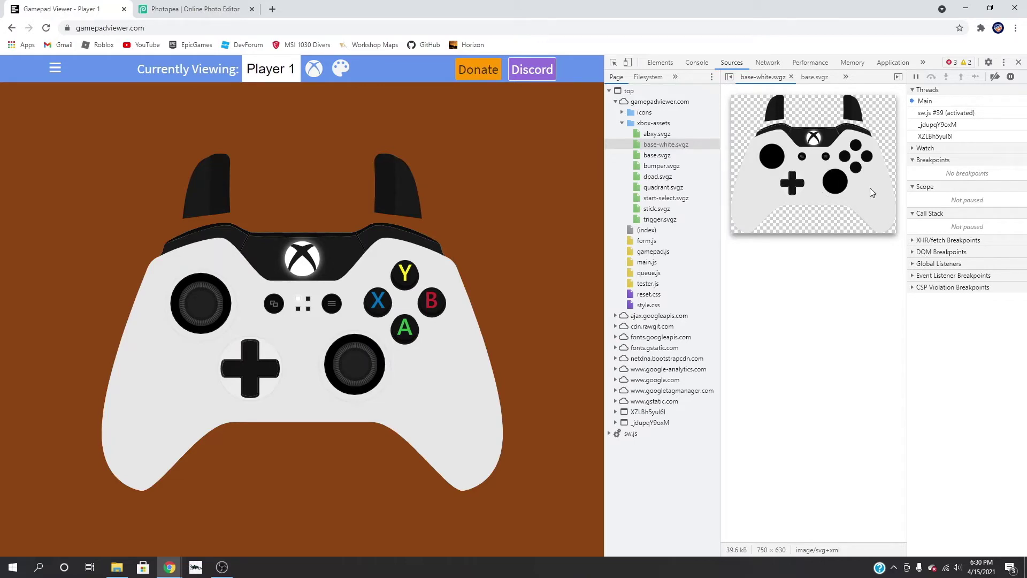
right_click(780, 175)
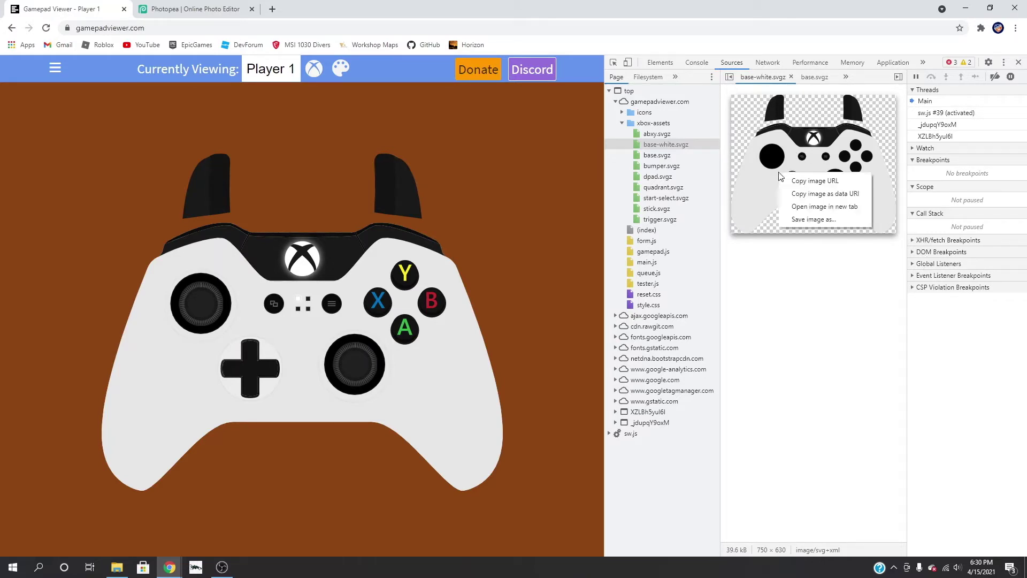
click(798, 345)
Create a 760 × 630 px Photopea project with a Transparent background
click(176, 9)
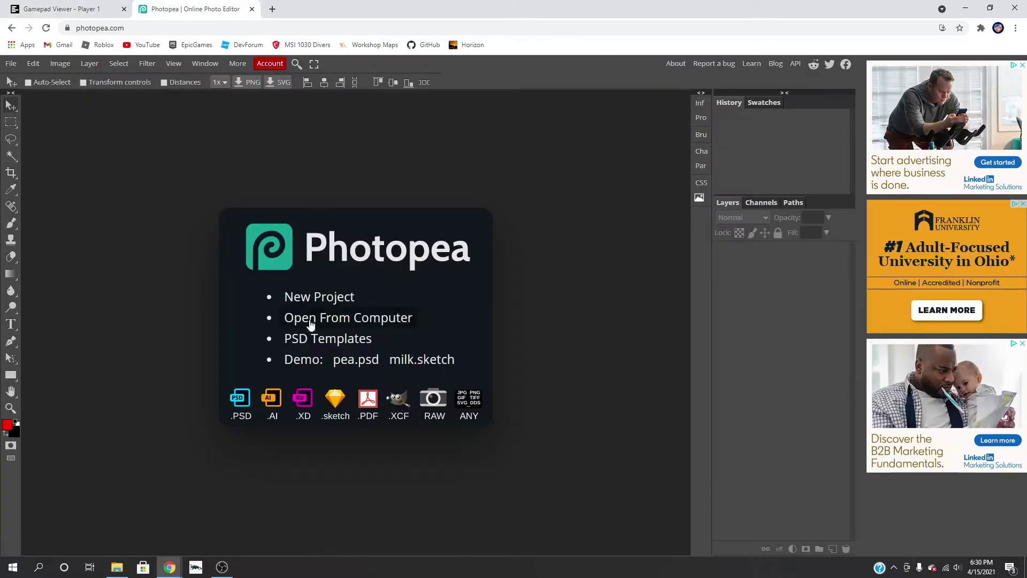
click(316, 297)
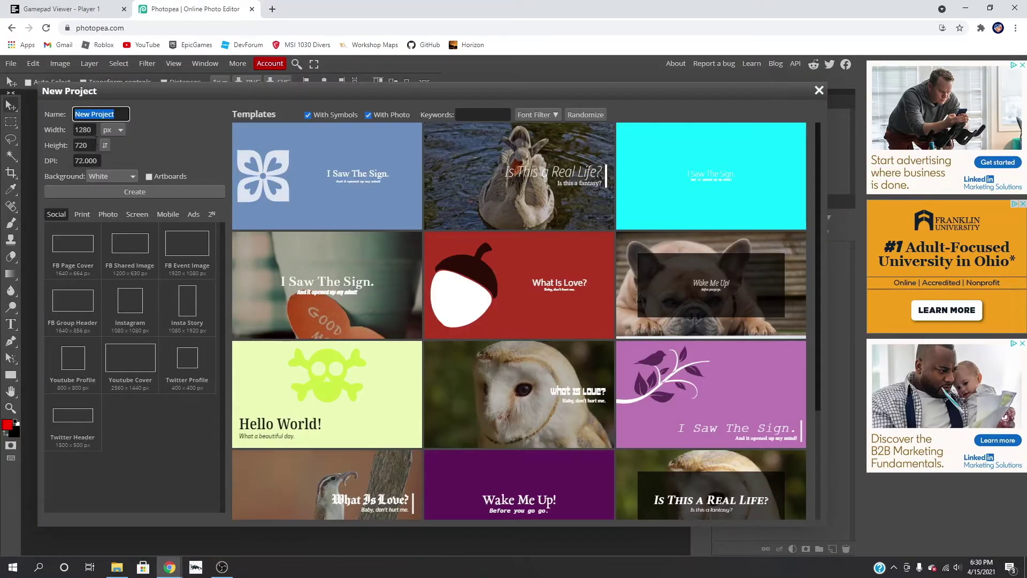
key(Tab)
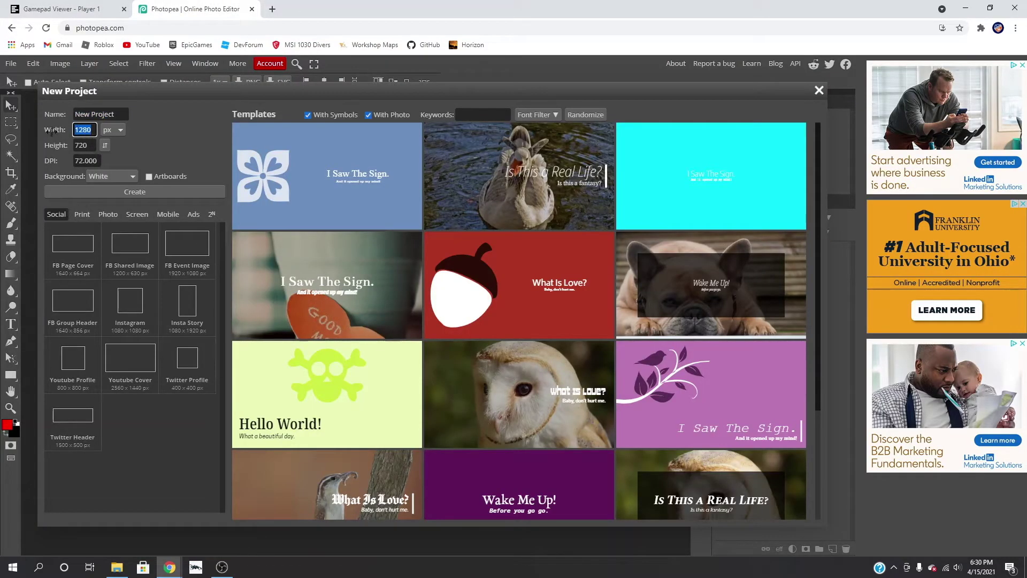
text(7)
key(Tab)
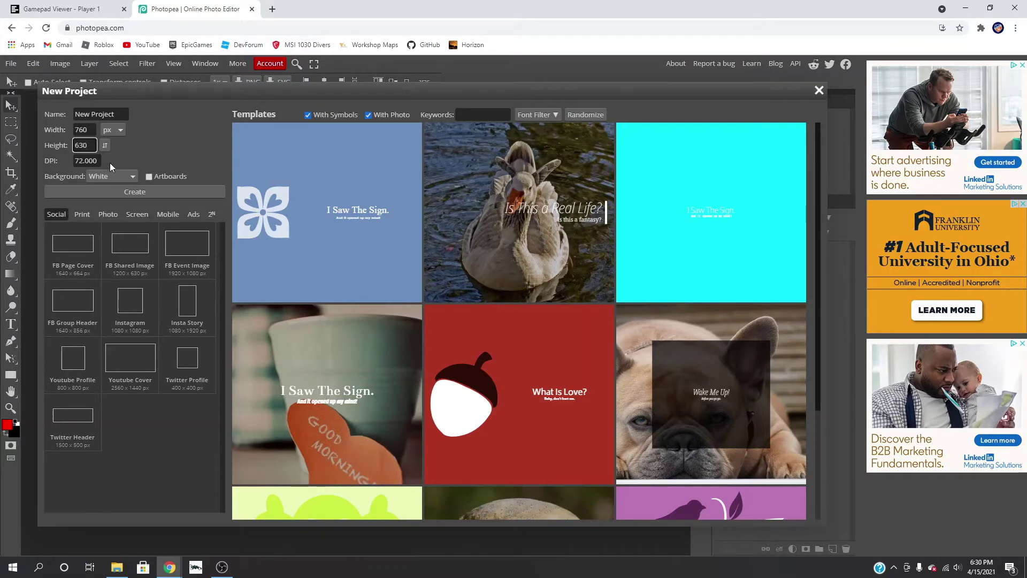
click(112, 176)
click(123, 198)
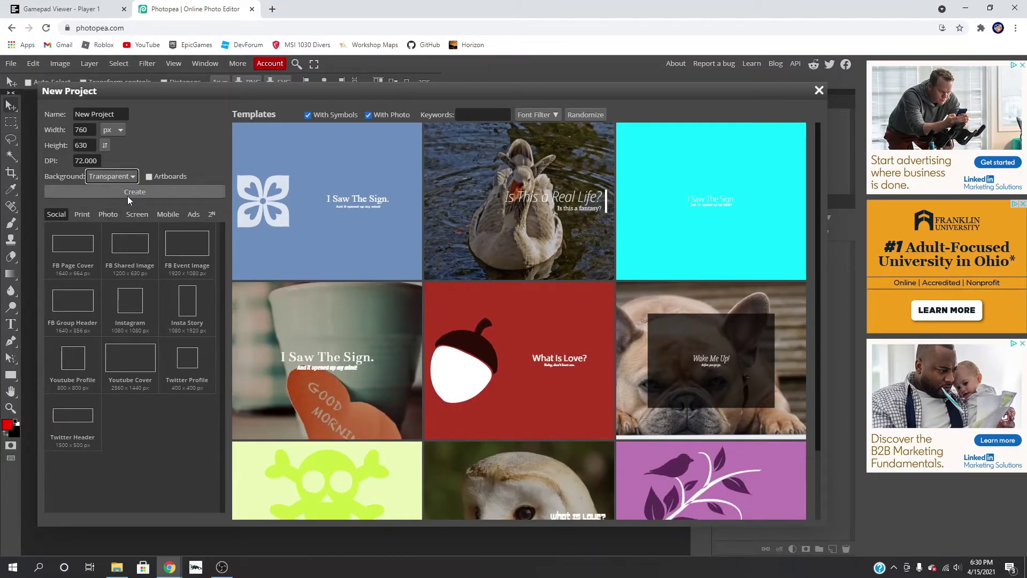
click(128, 194)
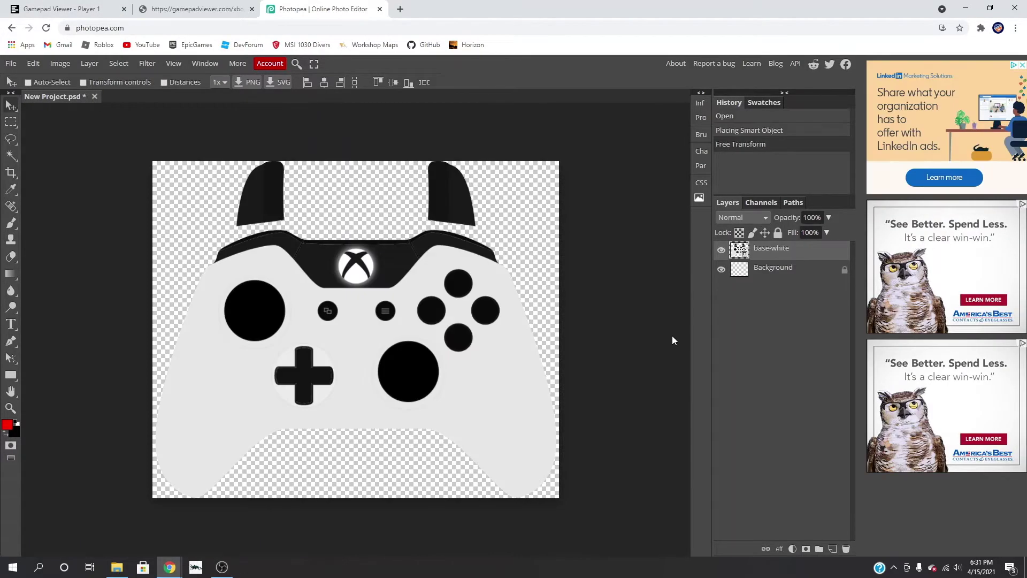
Reposition the controller, Magic Wand its white body, and copy it to a new layer
mouse_move(381, 322)
mouse_down()
mouse_move(380, 290)
mouse_move(519, 384)
mouse_move(438, 325)
mouse_move(330, 356)
mouse_move(365, 339)
mouse_move(363, 317)
mouse_move(377, 326)
mouse_move(360, 320)
mouse_move(368, 319)
mouse_up()
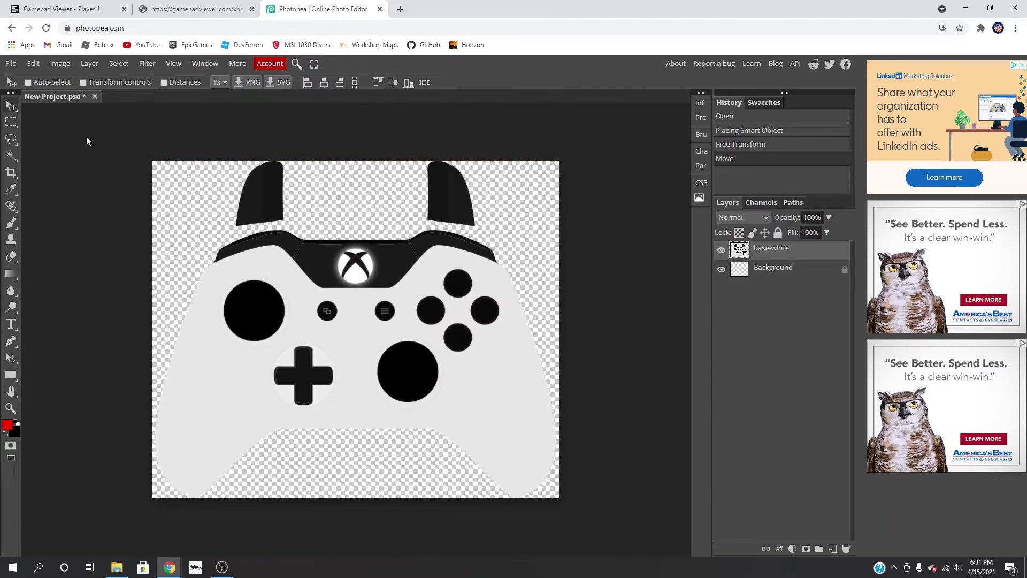
click(11, 139)
click(11, 156)
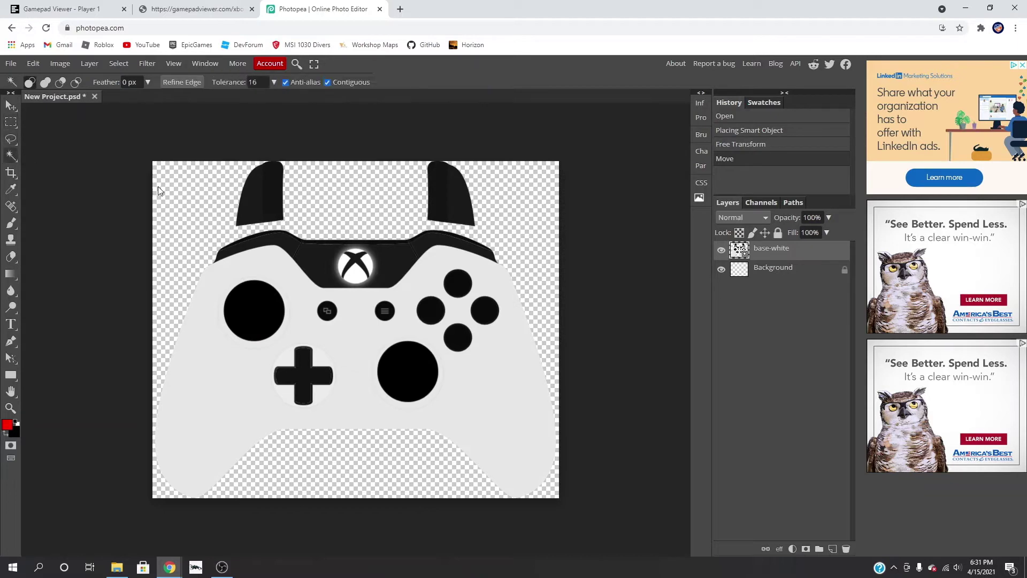
click(187, 421)
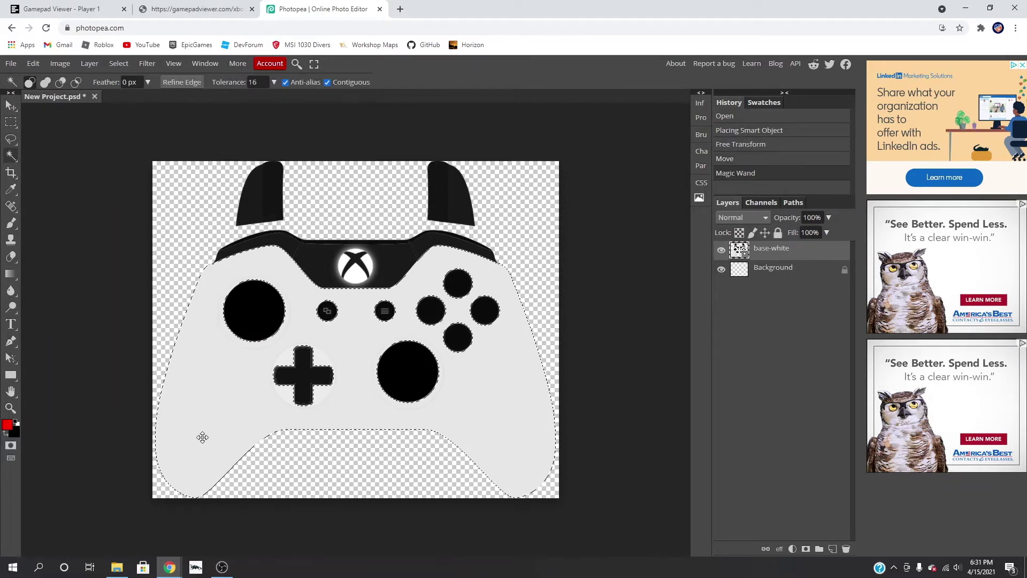
right_click(193, 396)
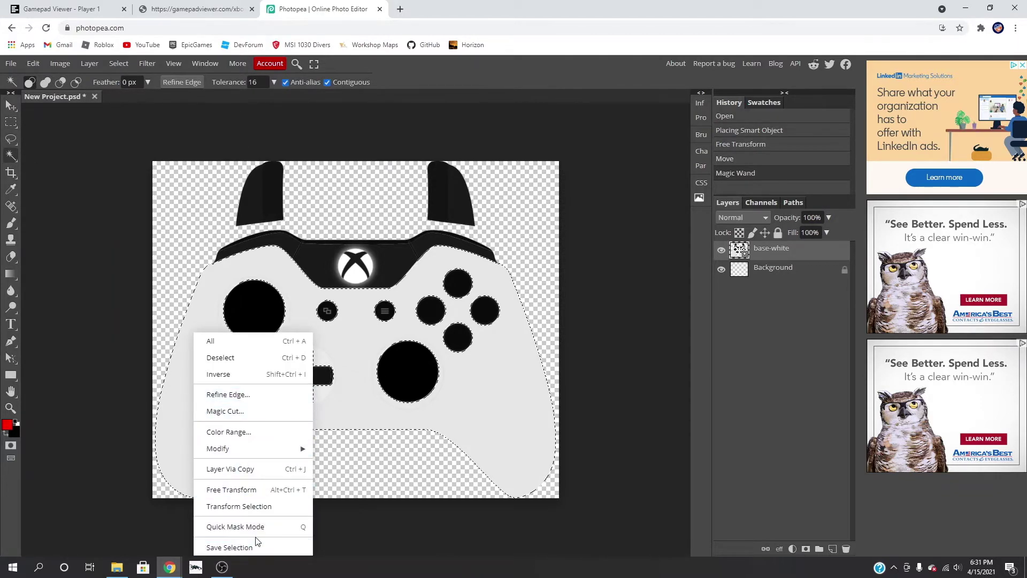
click(250, 469)
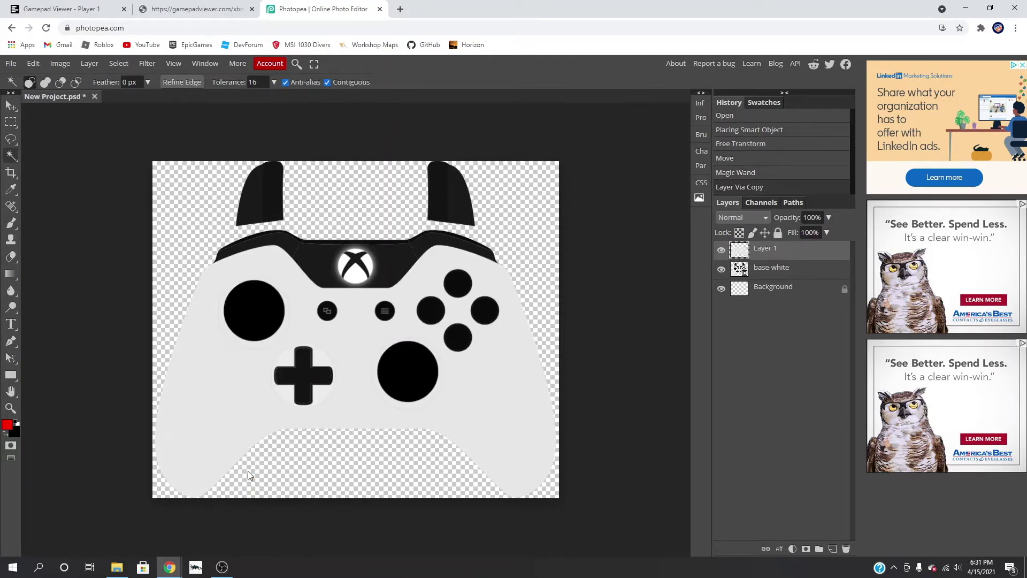
Hide the base-white layer and reselect the white body on Layer 1
click(755, 271)
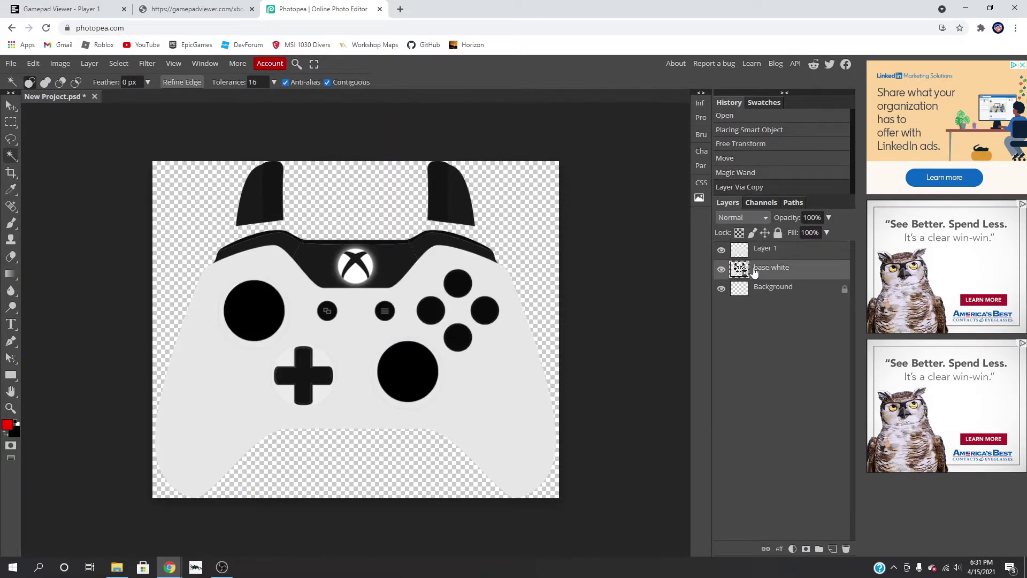
click(721, 272)
click(333, 354)
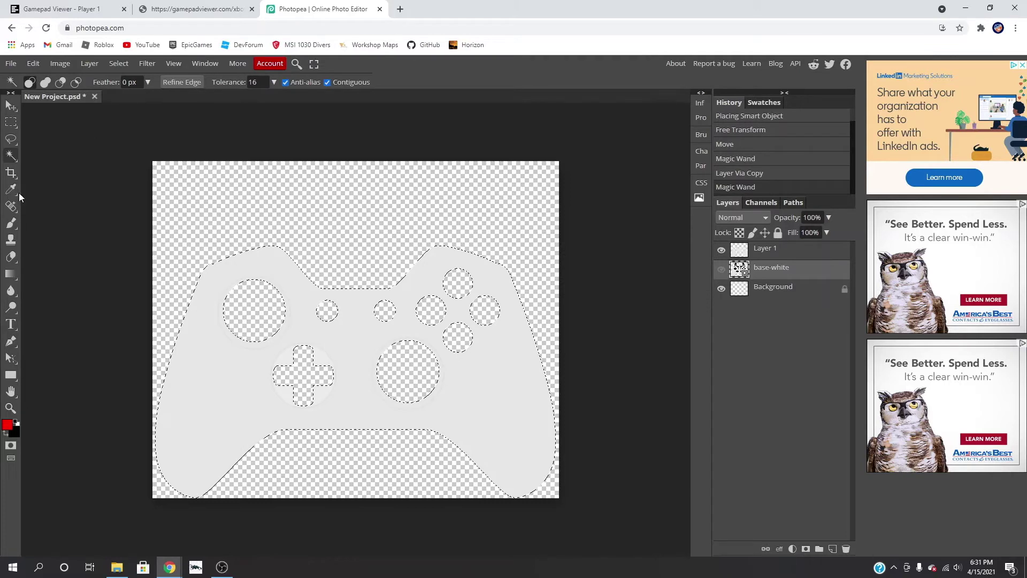
Fill Layer 1's body selection with a top-to-bottom red-to-black gradient, undoing the solid black fill
click(11, 274)
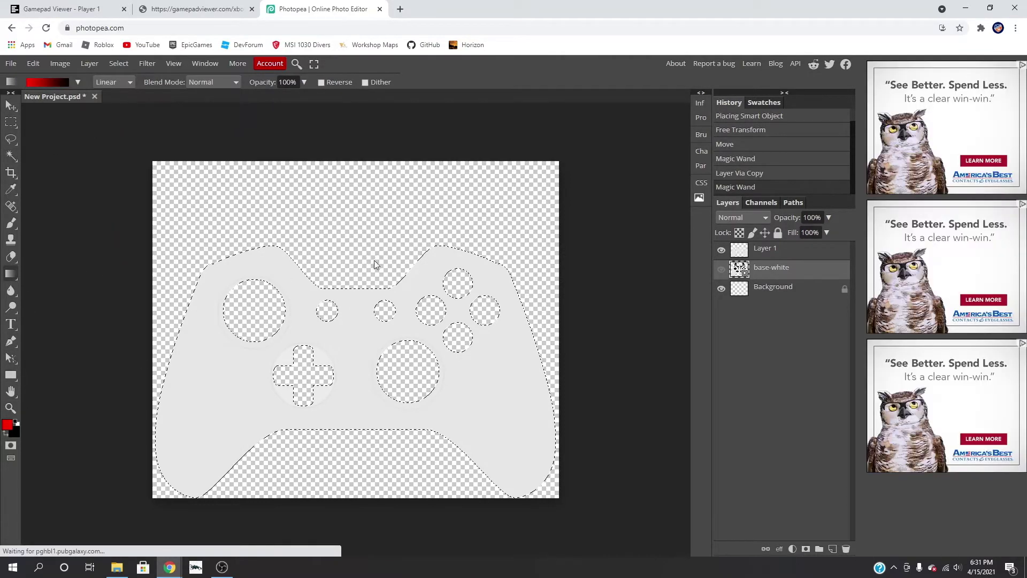
click(374, 260)
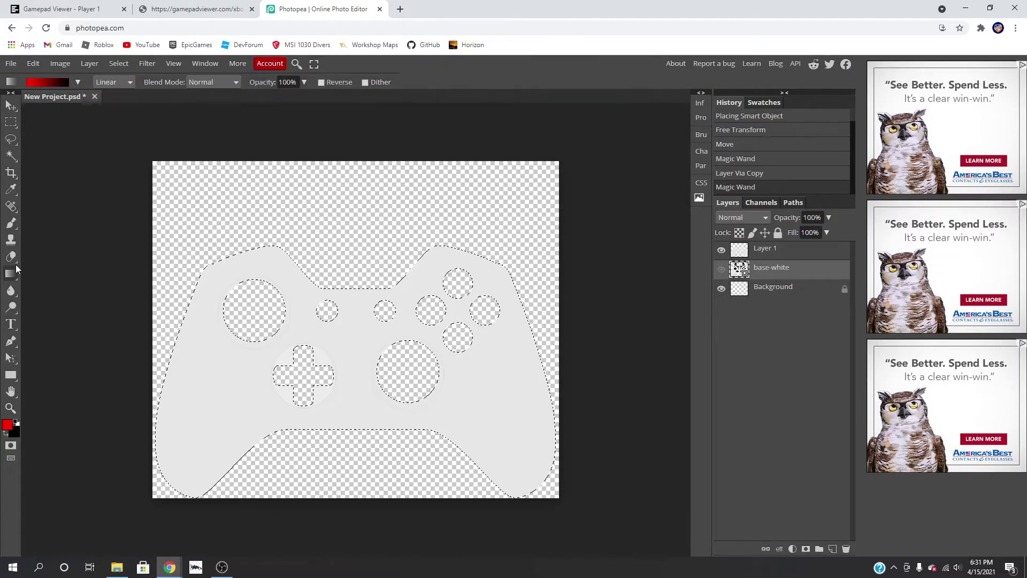
click(244, 353)
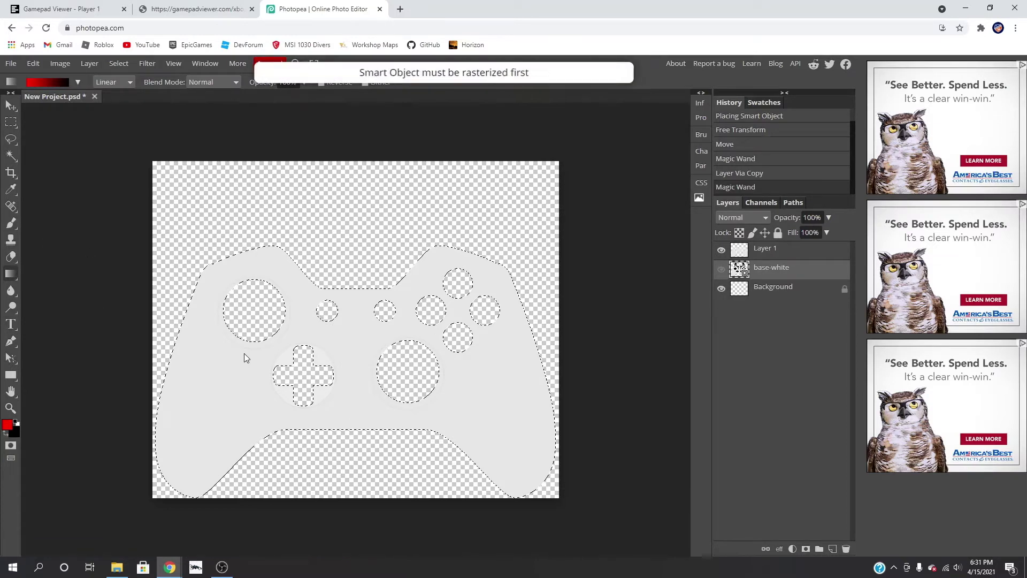
click(770, 250)
drag(313, 246, 441, 502)
drag(396, 199, 379, 495)
drag(386, 265, 417, 517)
drag(386, 194, 385, 465)
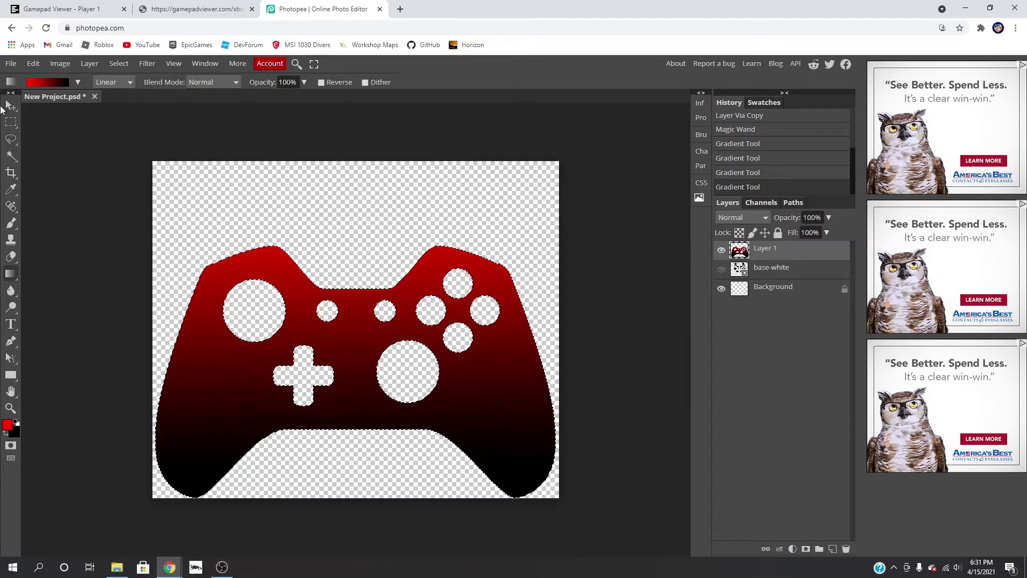
drag(101, 131, 105, 153)
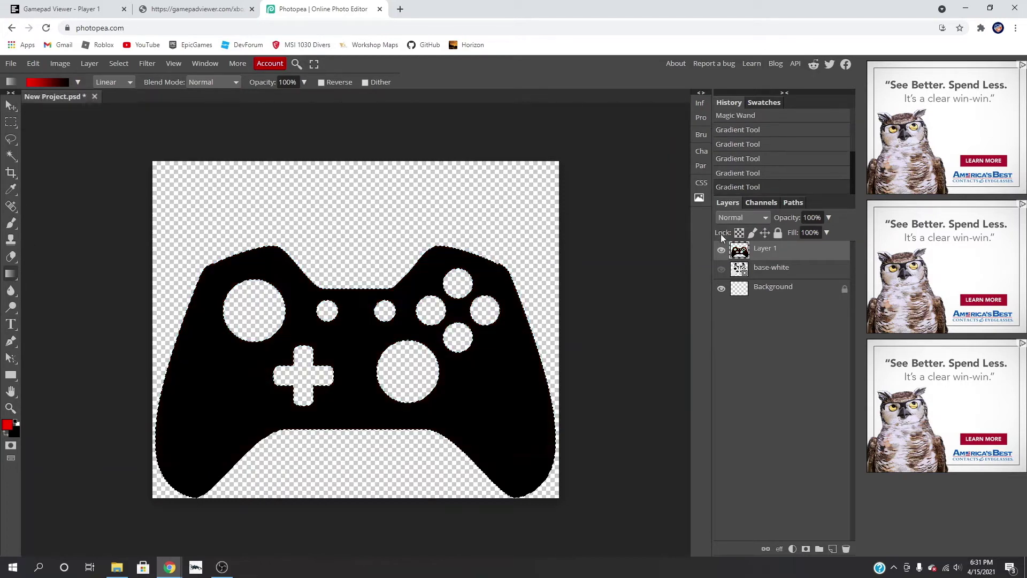
key(ctrl+z)
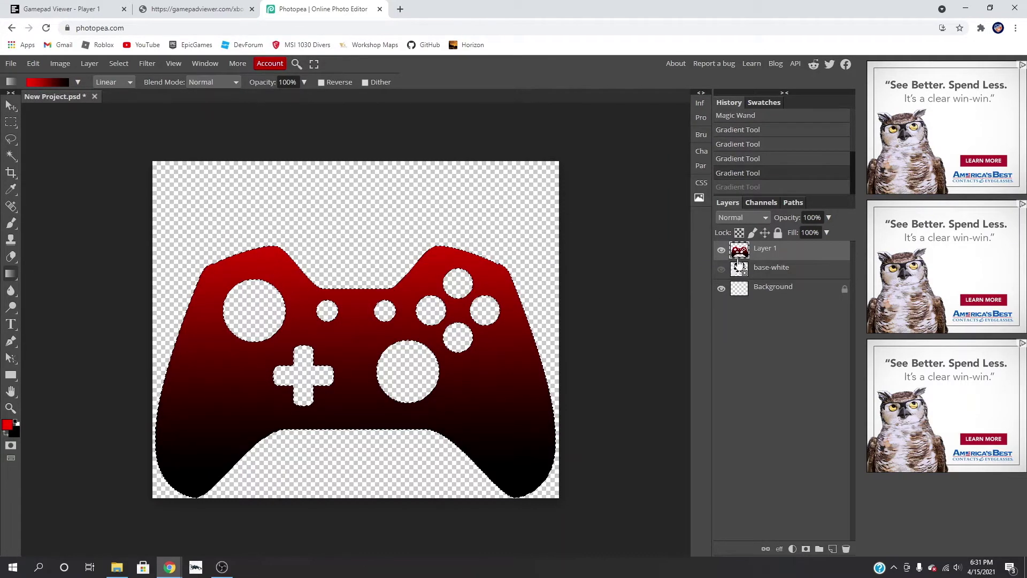
Show the base-white layer again and clear the selection
click(722, 270)
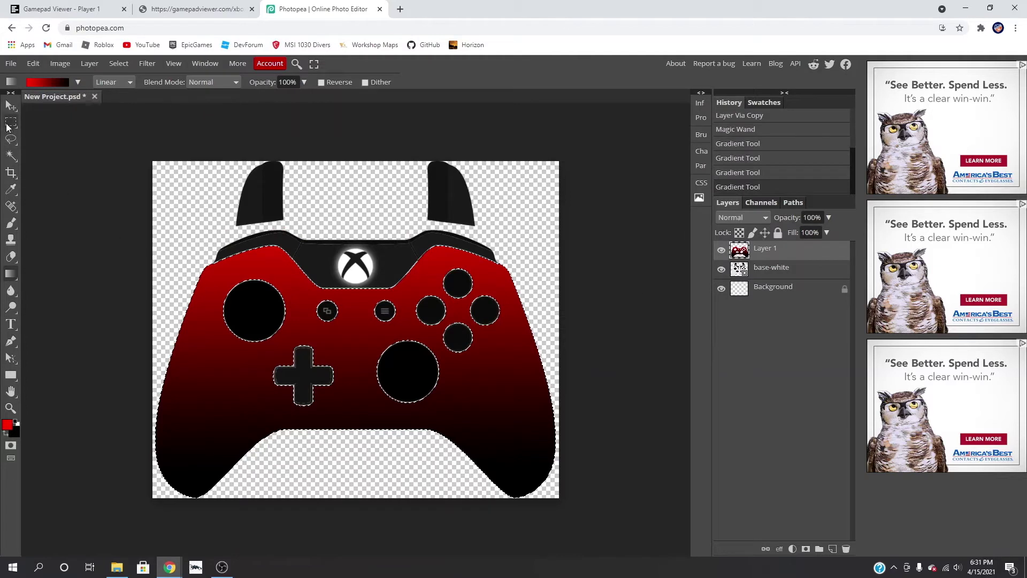
click(11, 156)
click(82, 141)
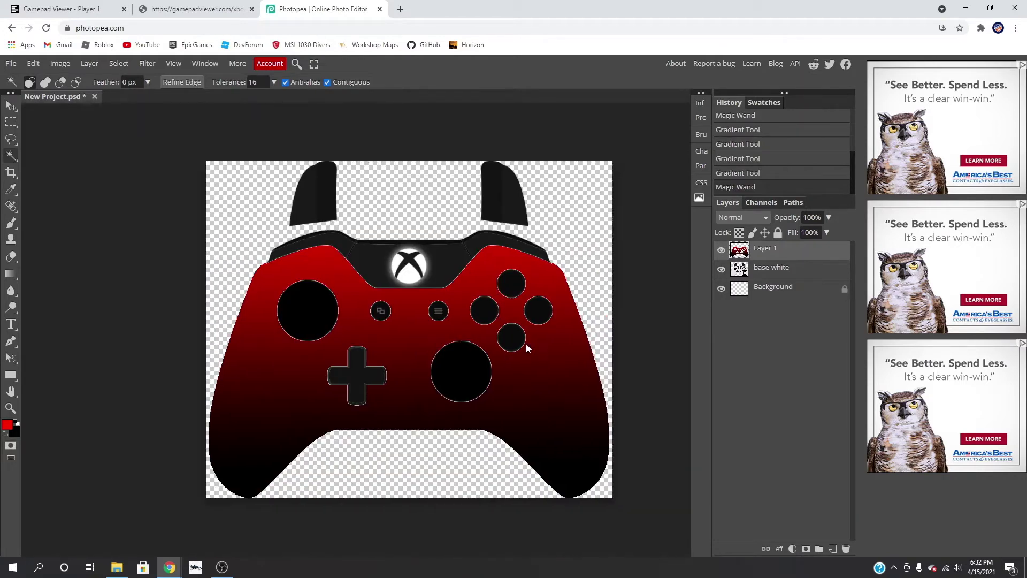
Export the gradient controller via Export As as a 760×630 PNG, New Project.png
scroll(527, 348, up, 1)
scroll(464, 373, down, 2)
scroll(500, 313, up, 1)
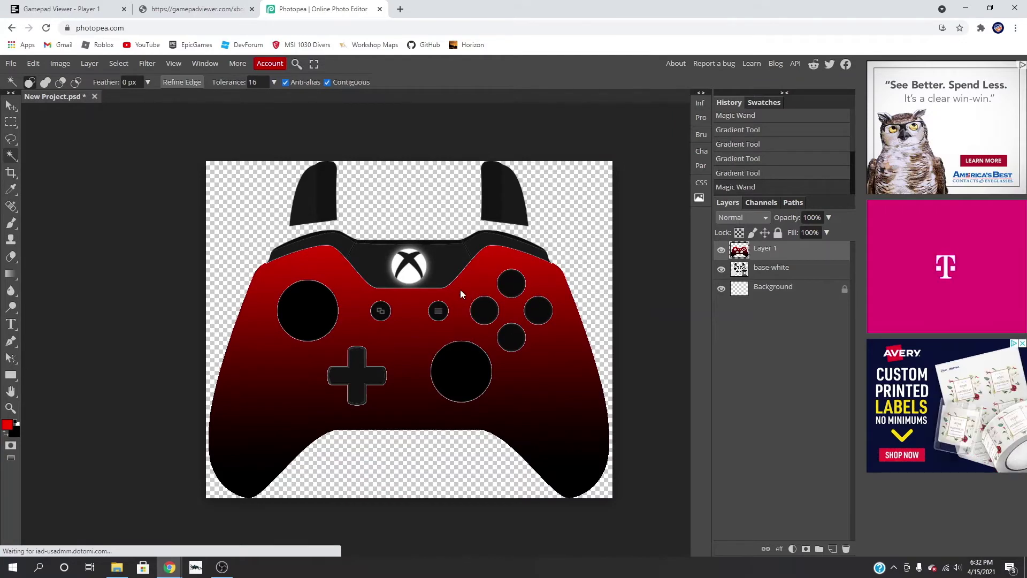
click(8, 64)
mouse_move(39, 224)
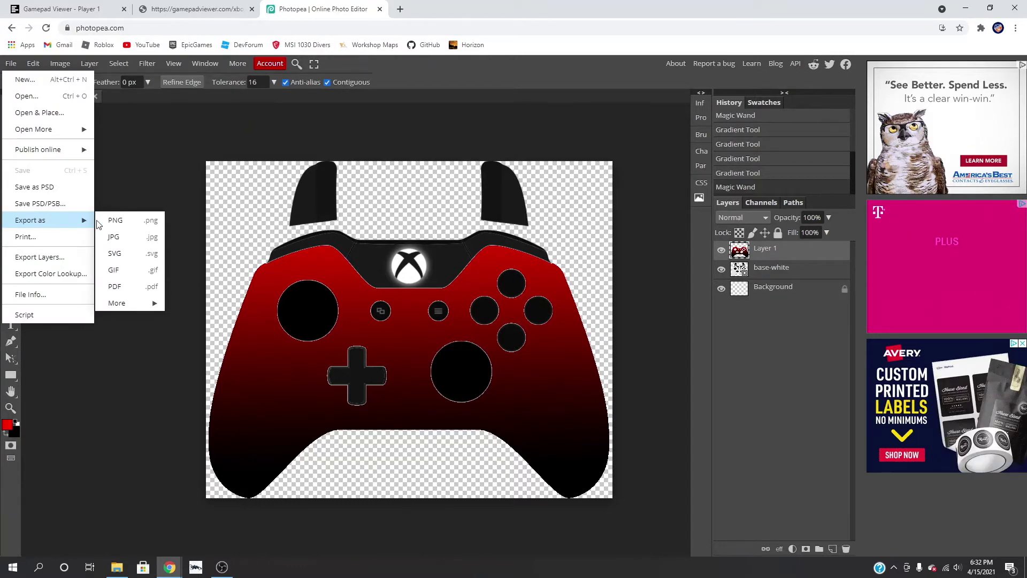
click(117, 220)
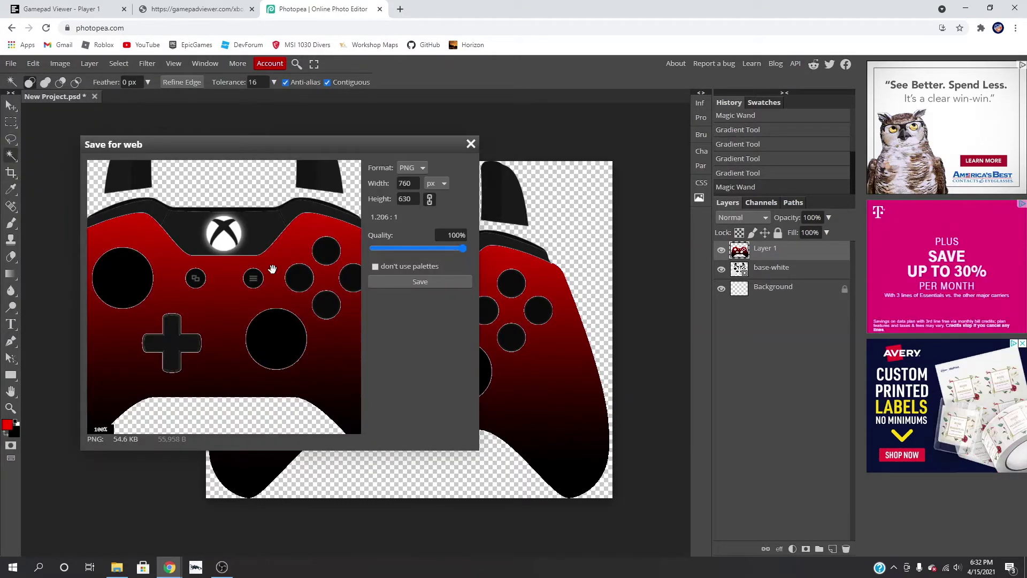
scroll(272, 268, down, 1)
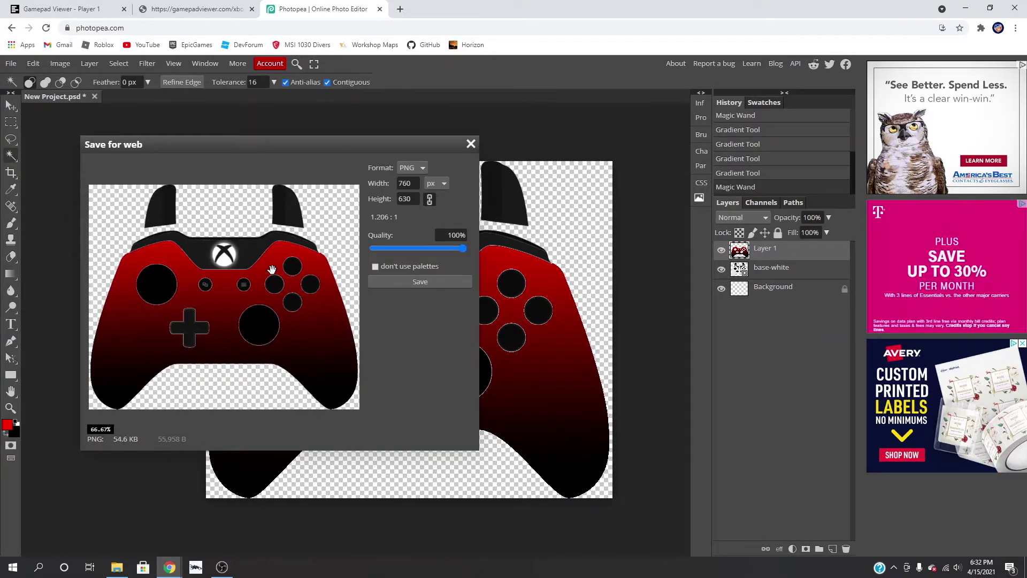
click(406, 283)
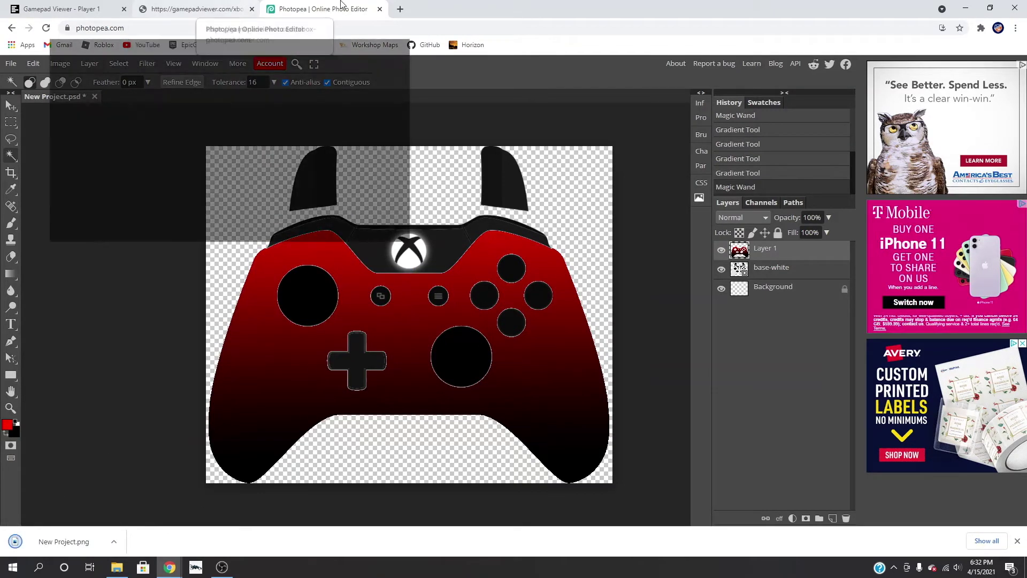
click(400, 9)
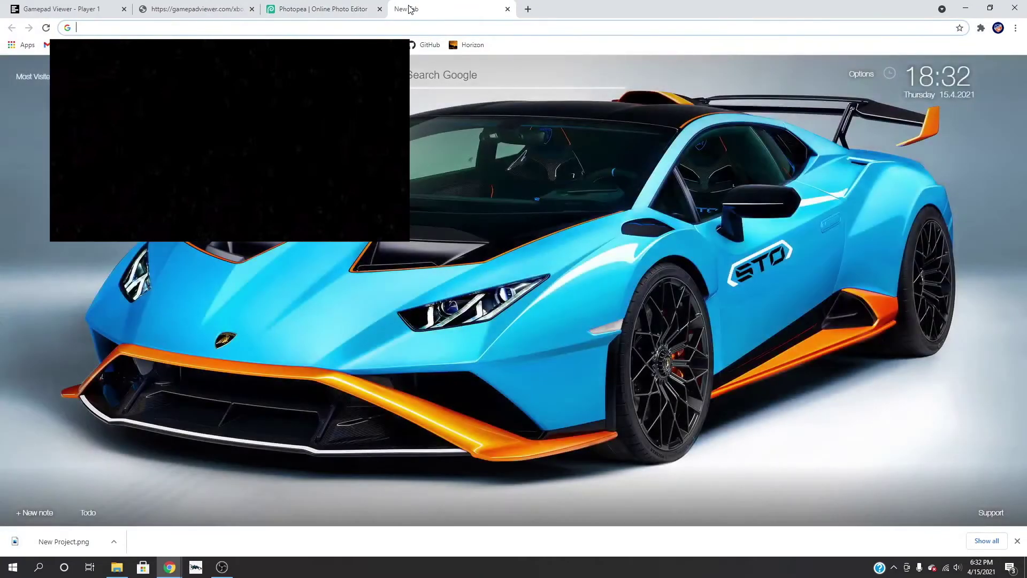
Open paste.ofcode.org and imgur.com in new tabs and start a new Imgur post
text(paste)
key(Return)
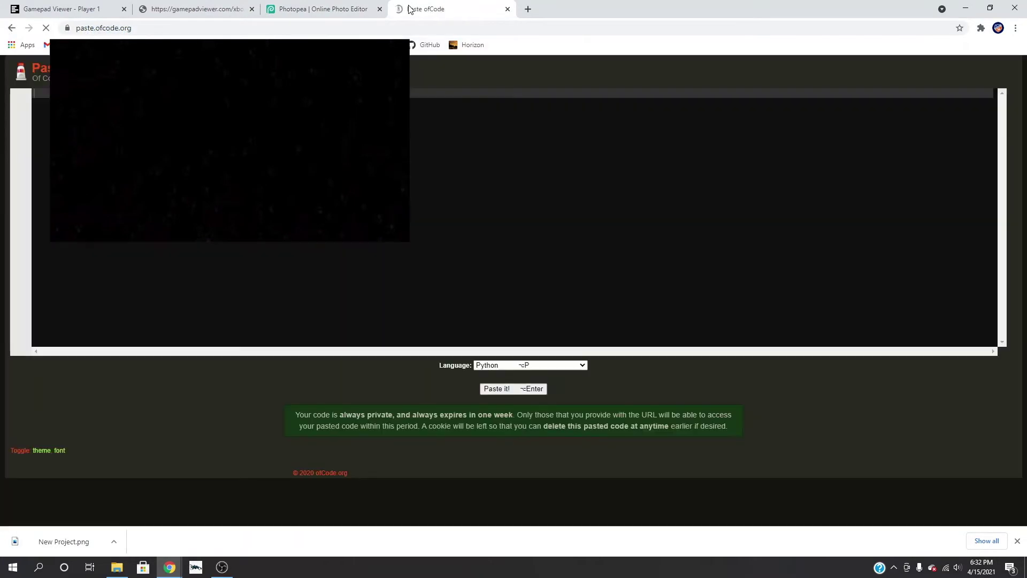
click(342, 9)
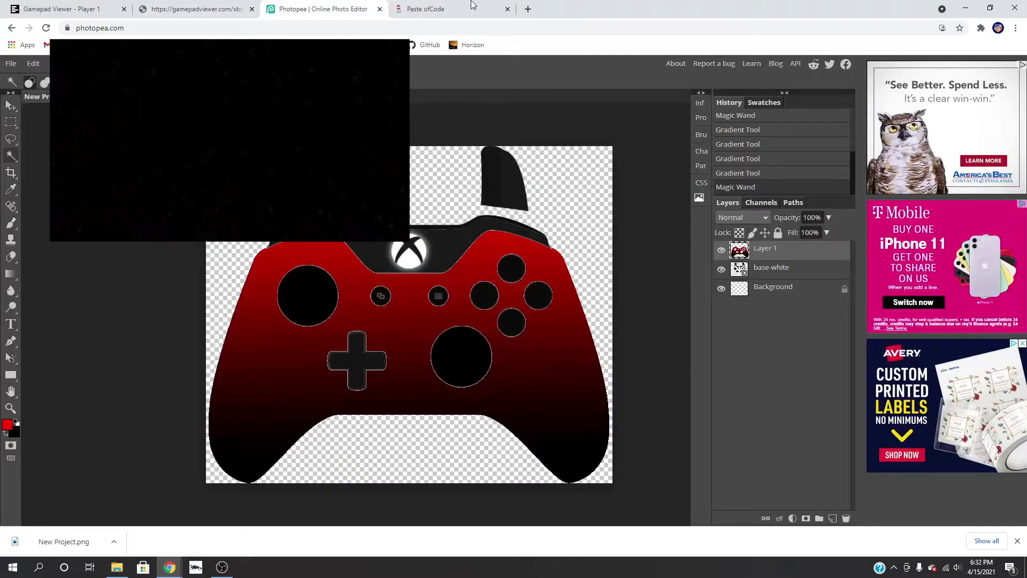
click(527, 10)
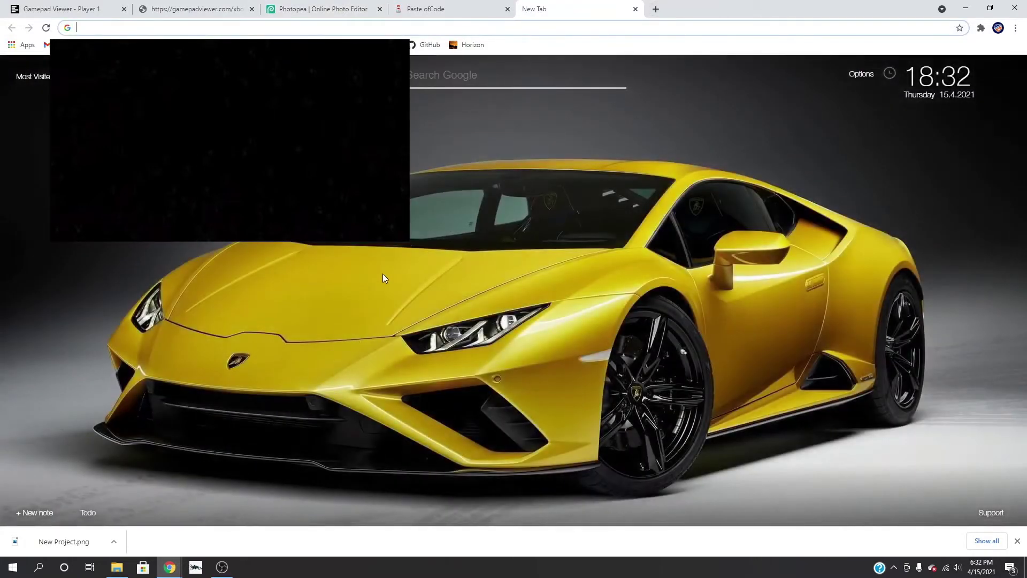
text(im)
key(Return)
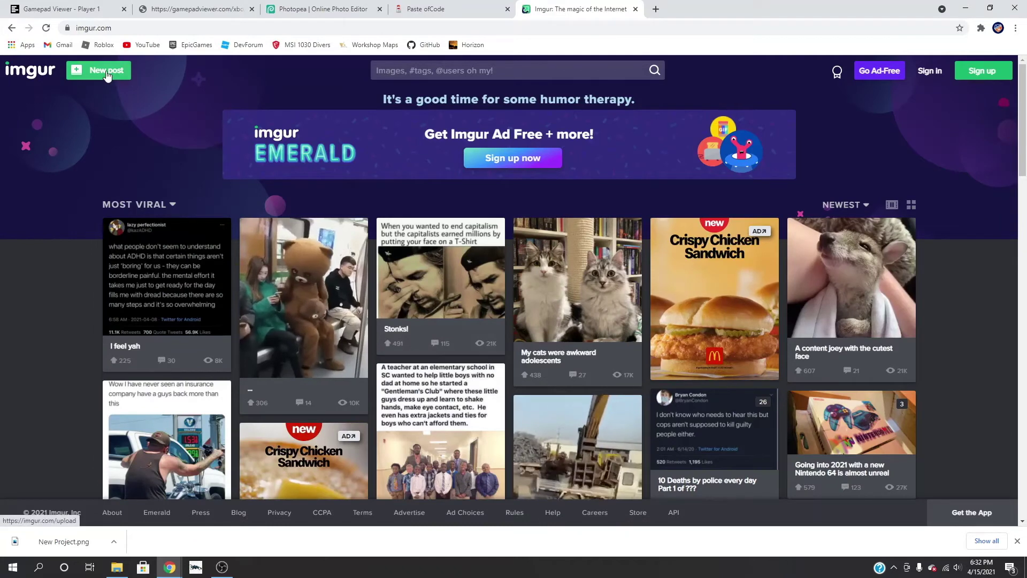
click(107, 74)
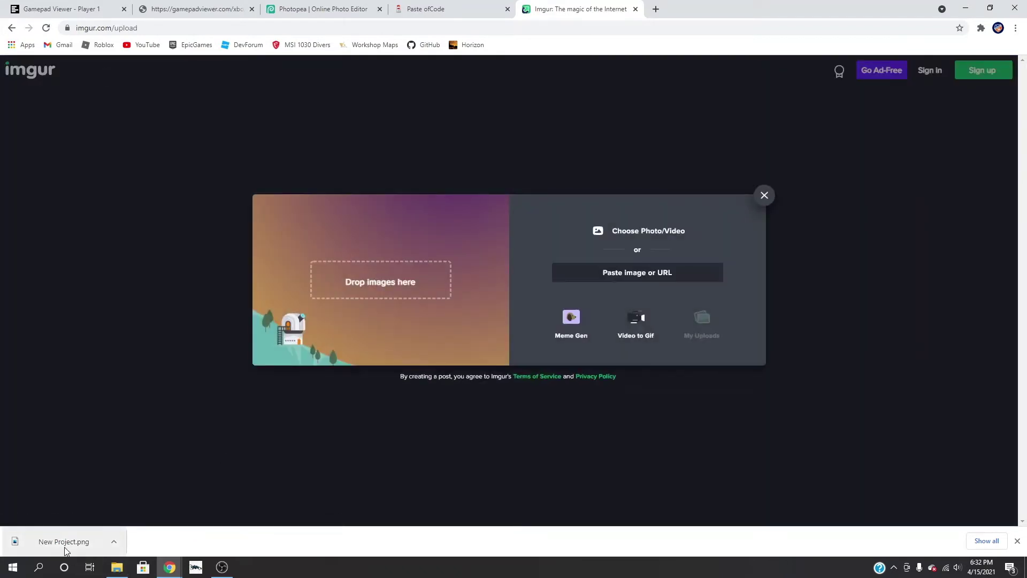
Upload New Project.png to the new Imgur post by dragging it from the downloads bar
drag(66, 551, 408, 272)
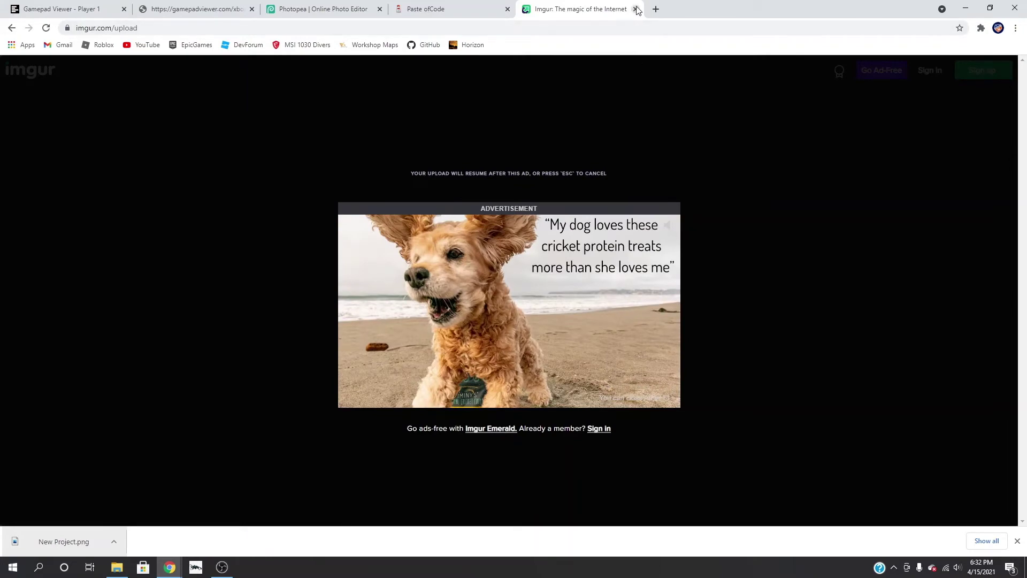
drag(637, 10, 637, 160)
mouse_move(169, 568)
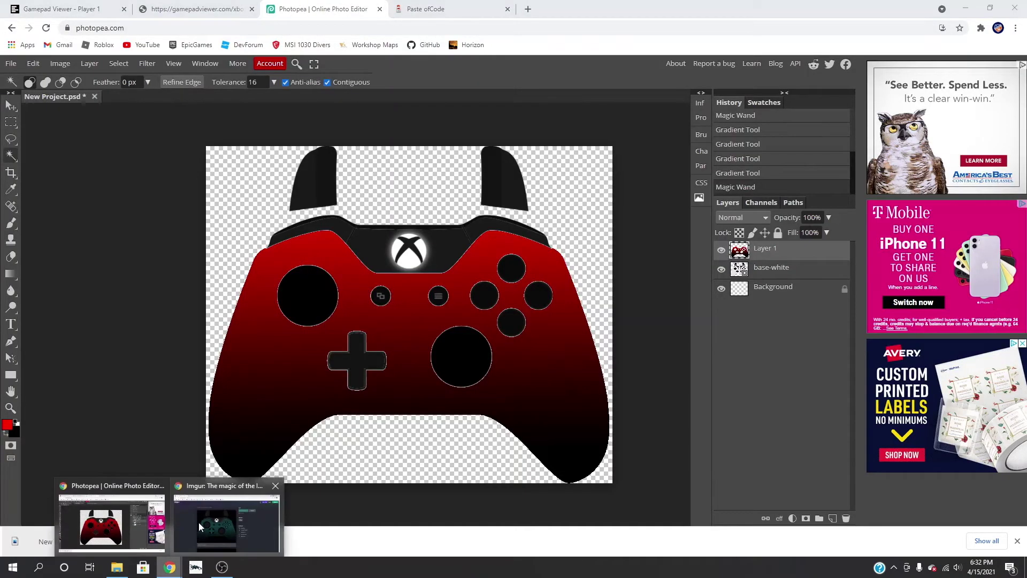
click(199, 521)
drag(69, 10, 453, 4)
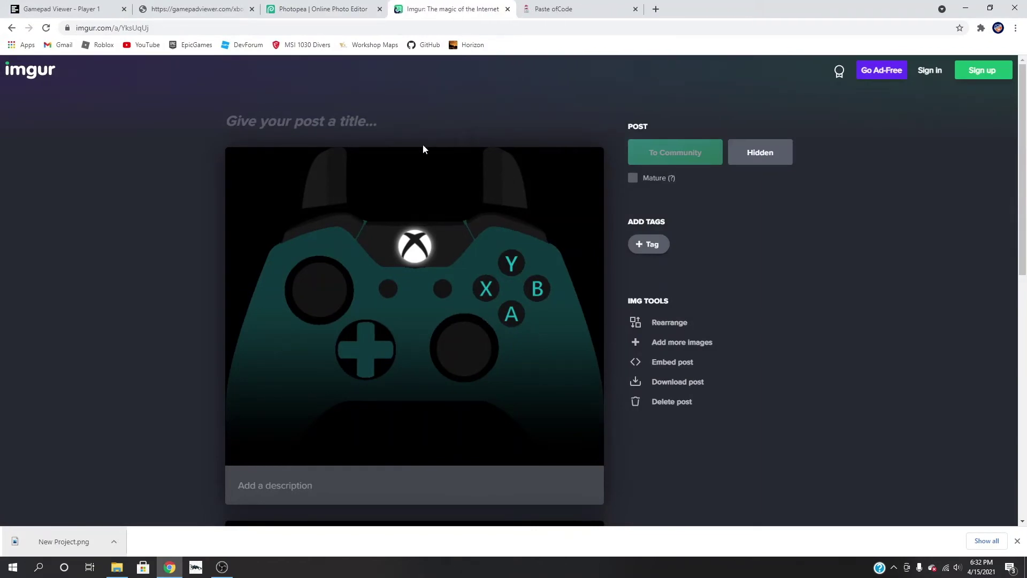
Copy the link to the uploaded controller image, then return to the Photopea tab
mouse_move(395, 229)
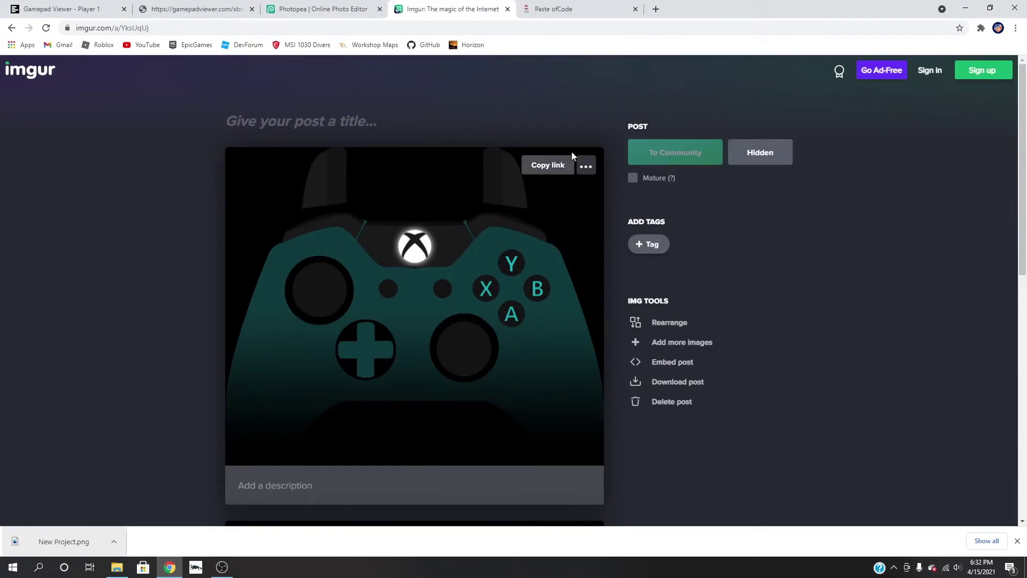
click(543, 166)
scroll(387, 361, down, 8)
mouse_move(409, 309)
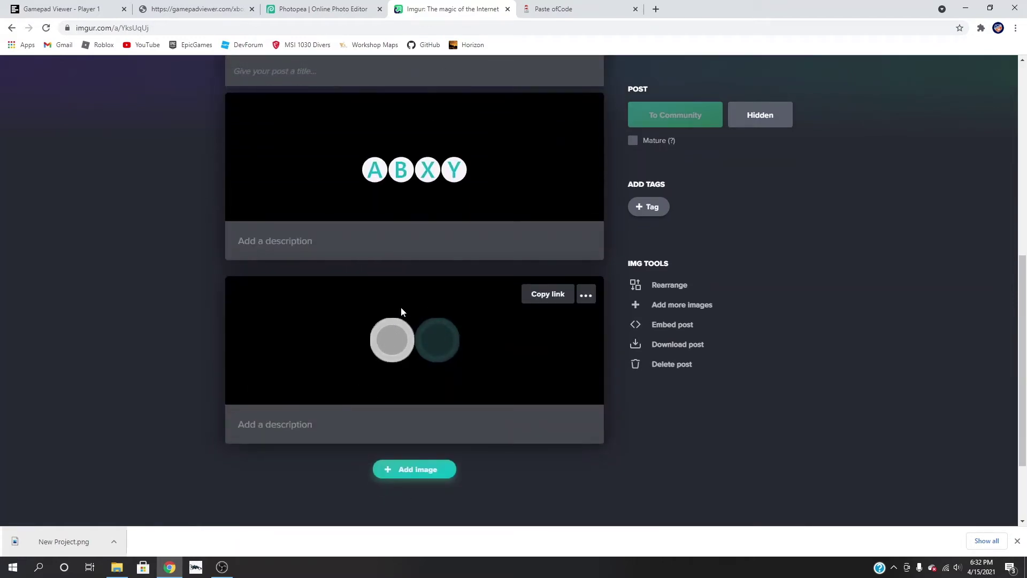
scroll(434, 407, up, 2)
scroll(421, 335, down, 2)
scroll(428, 236, up, 1)
scroll(429, 240, up, 5)
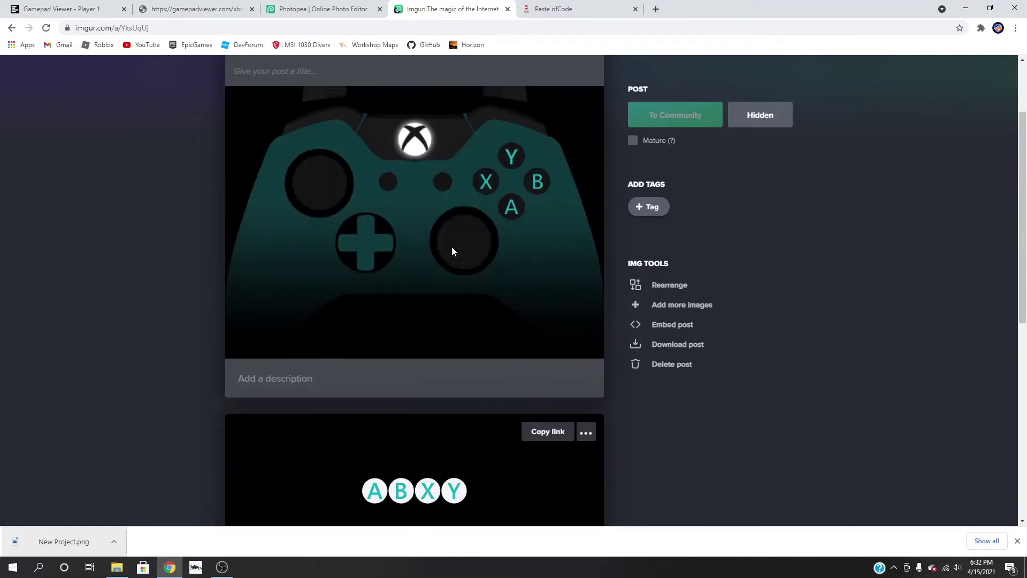
click(358, 7)
Look over the open browser tabs and return to Gamepad Viewer with DevTools open
click(204, 9)
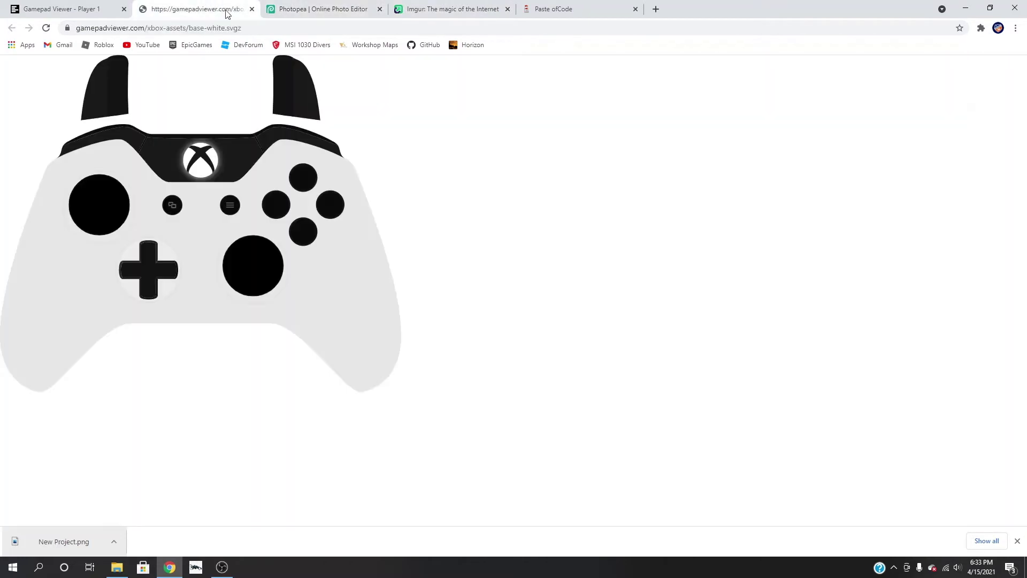
click(87, 4)
click(321, 8)
click(554, 5)
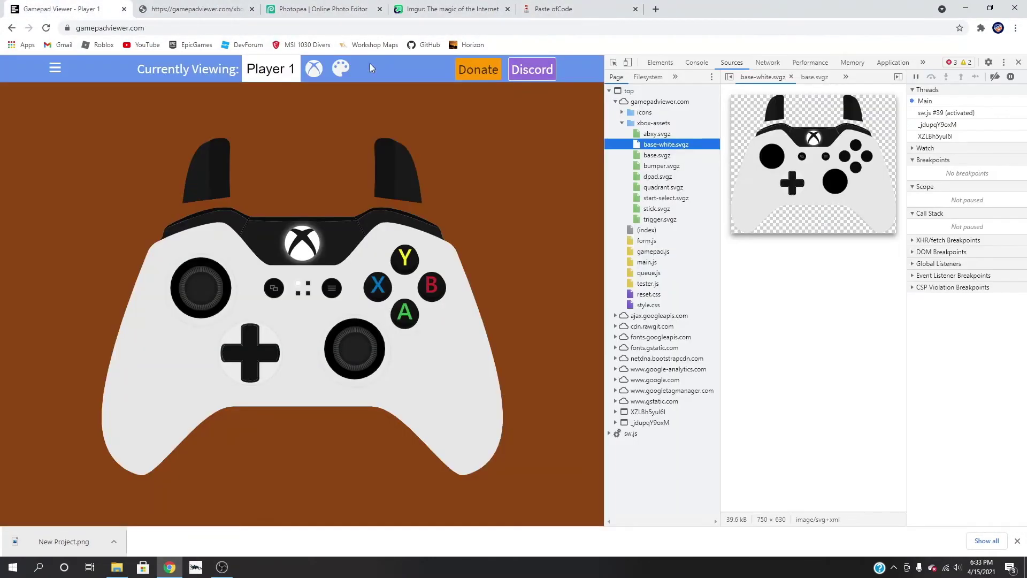
click(53, 8)
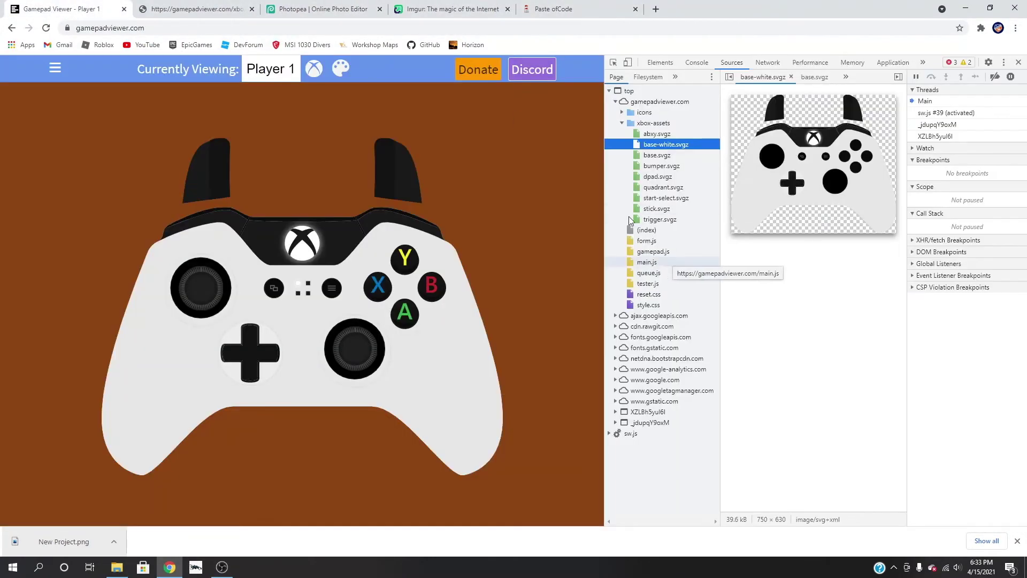
Open style.css in DevTools Sources and widen its code view
click(648, 308)
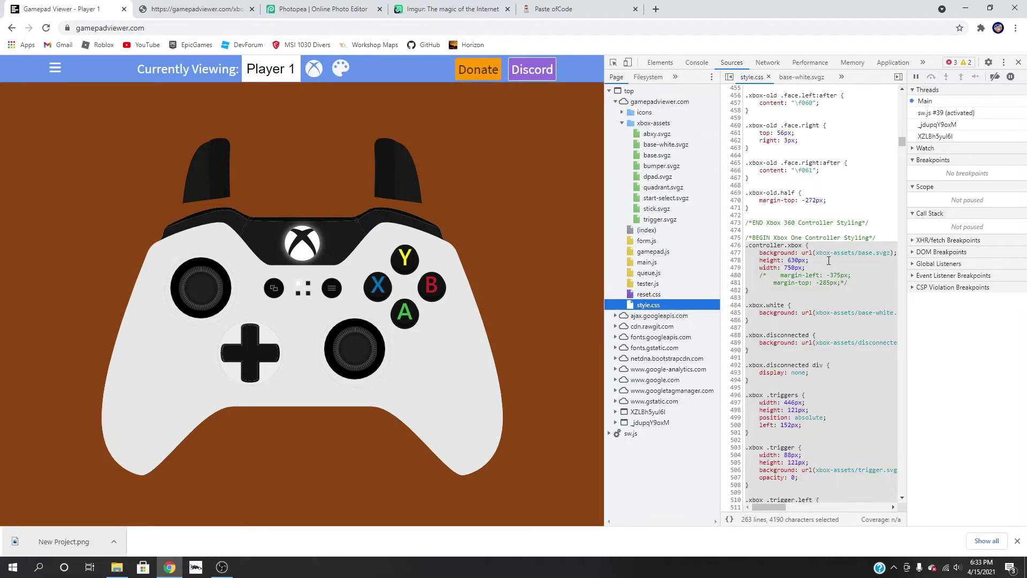
scroll(770, 258, down, 2)
drag(721, 268, 617, 276)
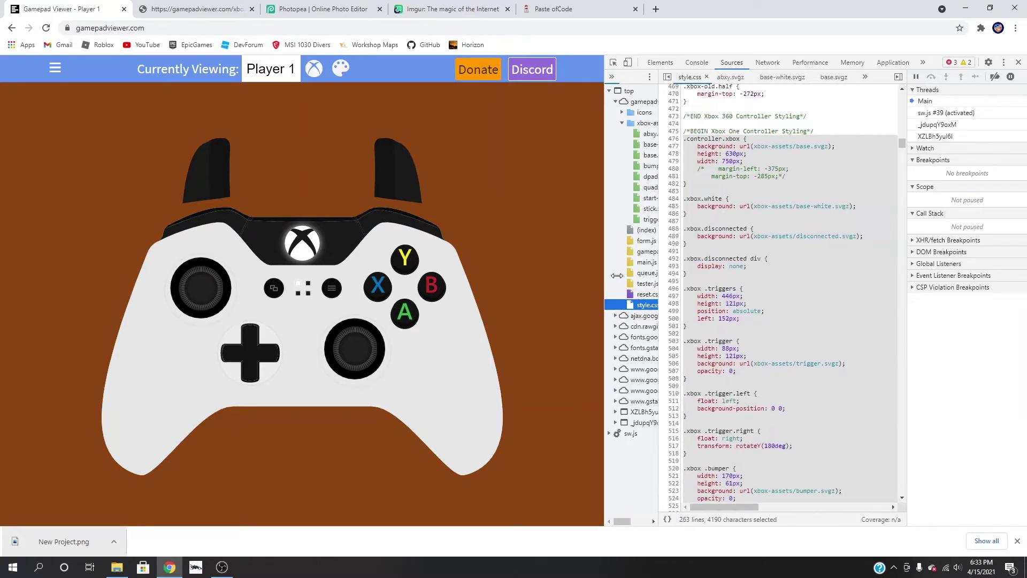
scroll(798, 229, up, 20)
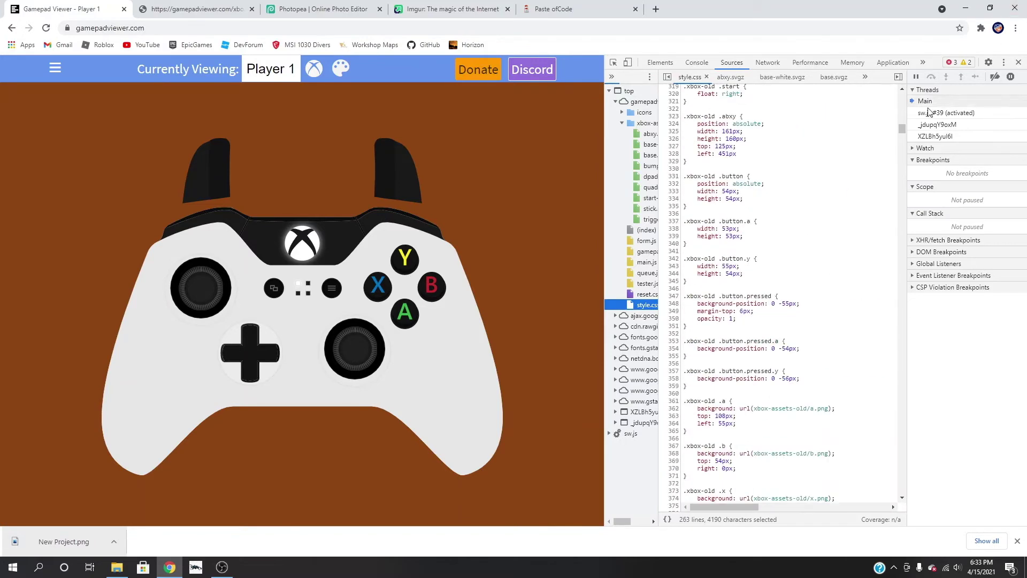
drag(904, 130, 902, 95)
click(738, 99)
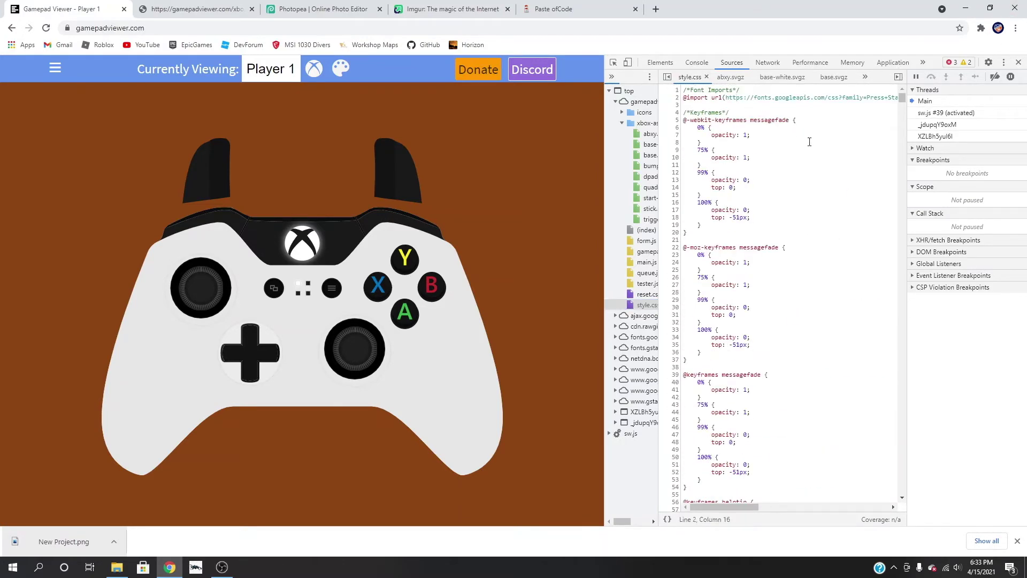
Select and copy the Xbox One controller rules from .controller.xbox (line 476) to line 737
scroll(837, 160, down, 20)
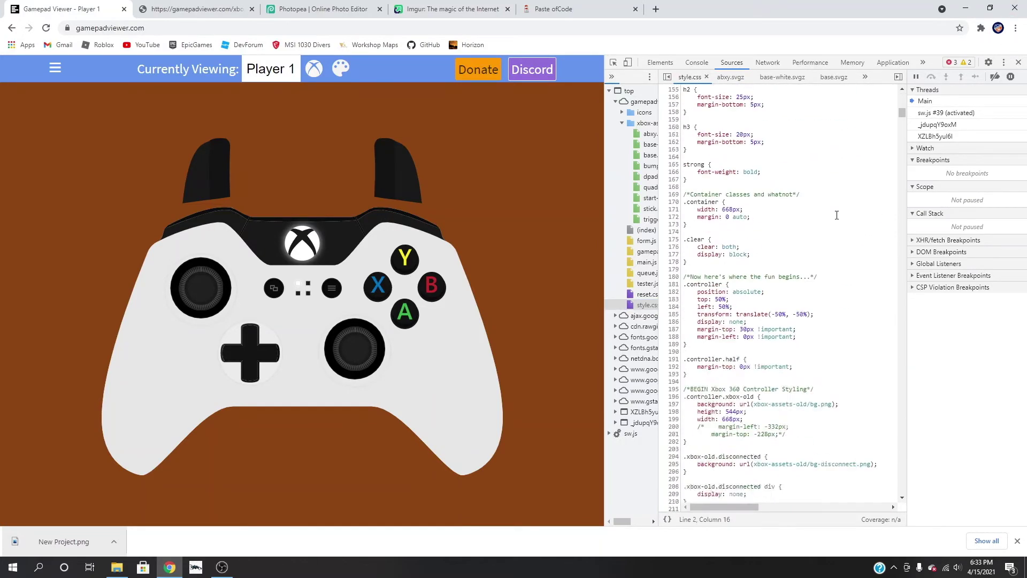
scroll(836, 215, down, 15)
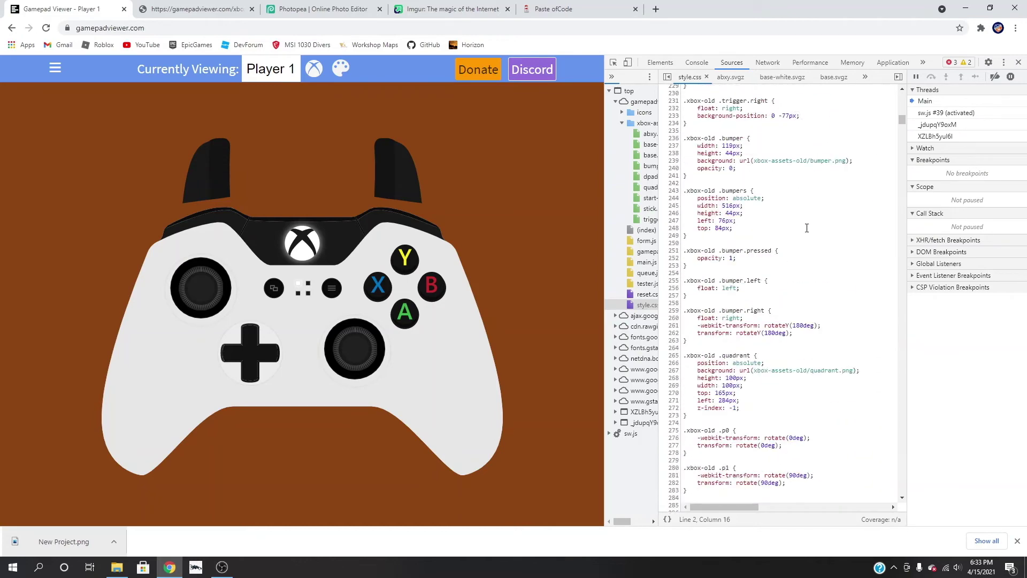
scroll(803, 233, down, 15)
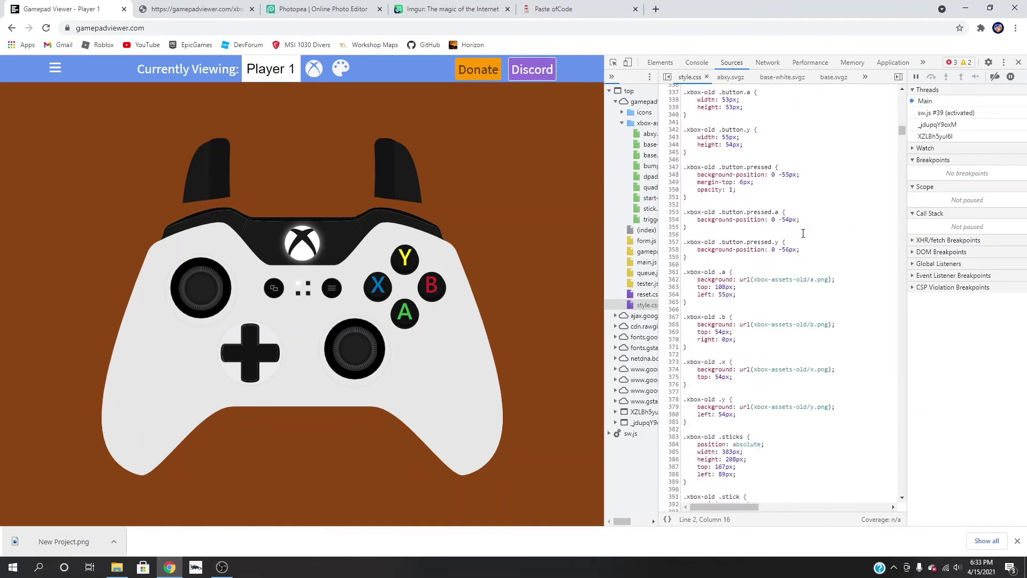
scroll(800, 235, down, 11)
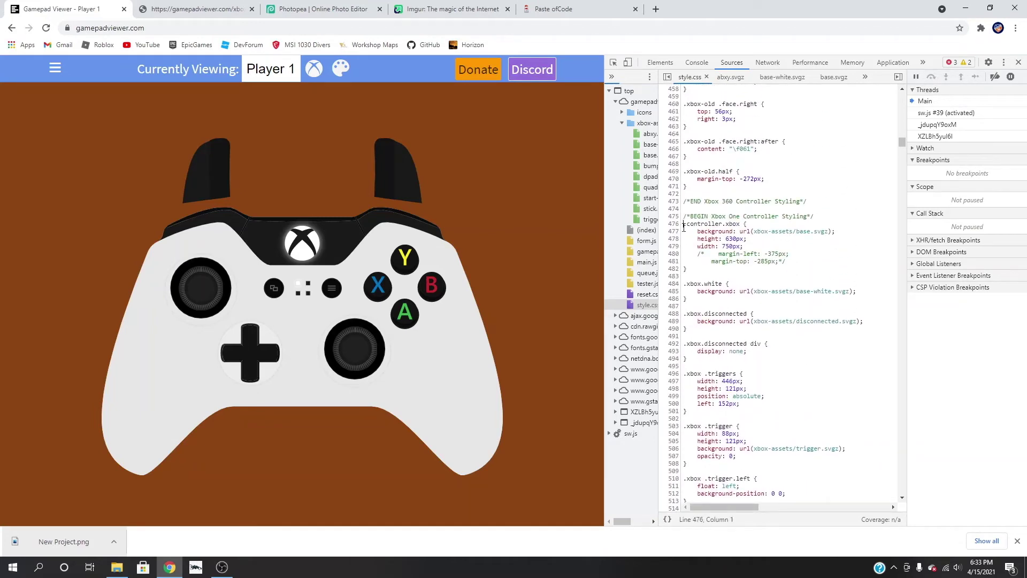
drag(684, 227, 713, 199)
scroll(709, 357, down, 6)
scroll(709, 356, down, 7)
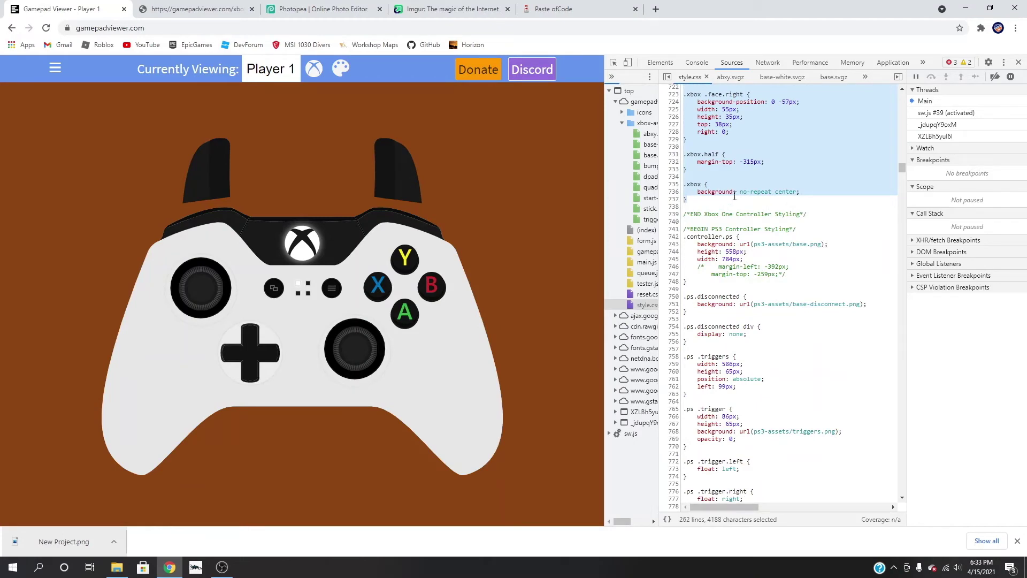
click(557, 9)
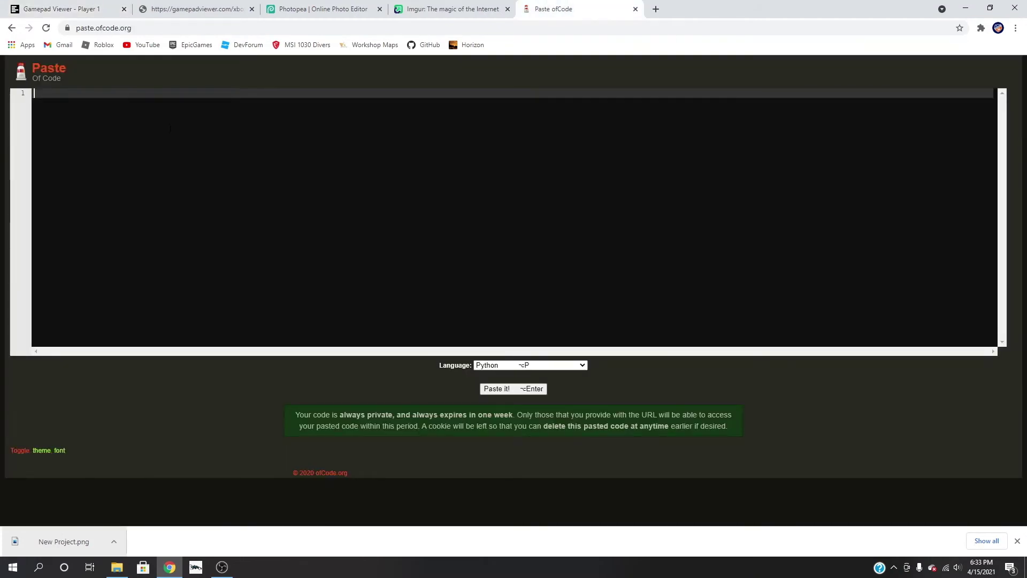
Paste the Xbox controller CSS into Paste ofCode, then start a new tab for Imgur upload
key(ctrl+v)
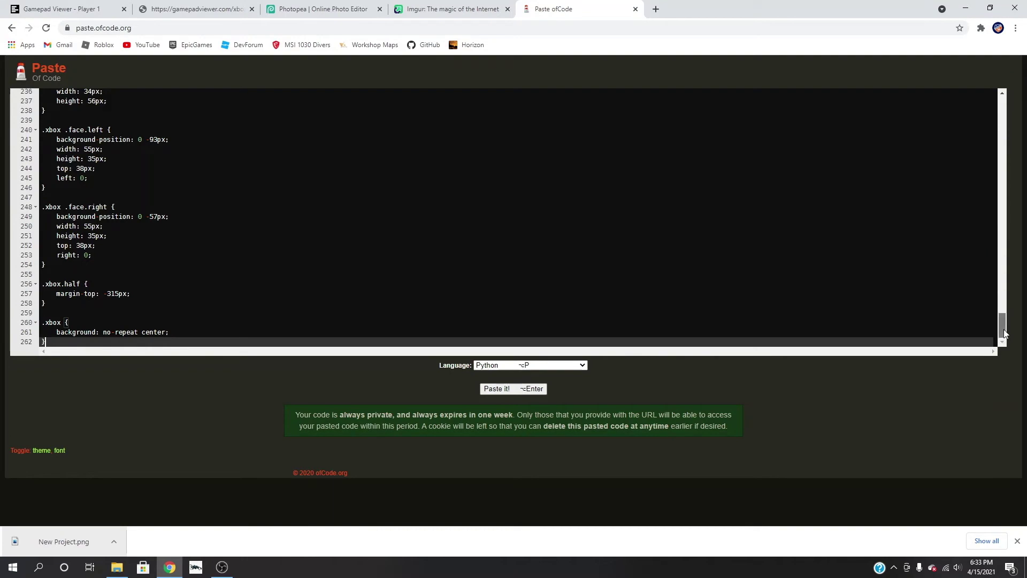
drag(1002, 327, 994, 70)
click(444, 9)
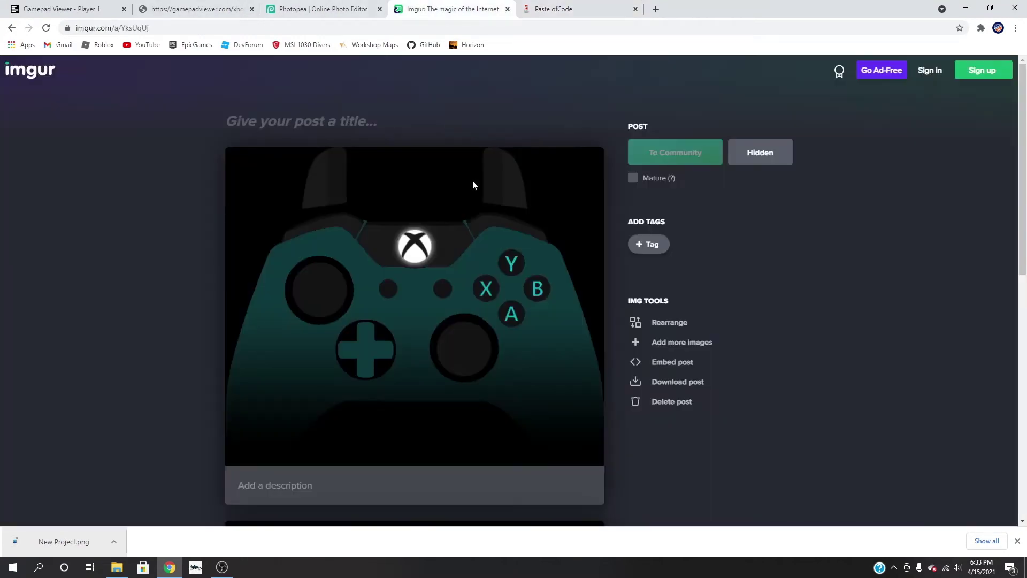
click(323, 8)
click(423, 5)
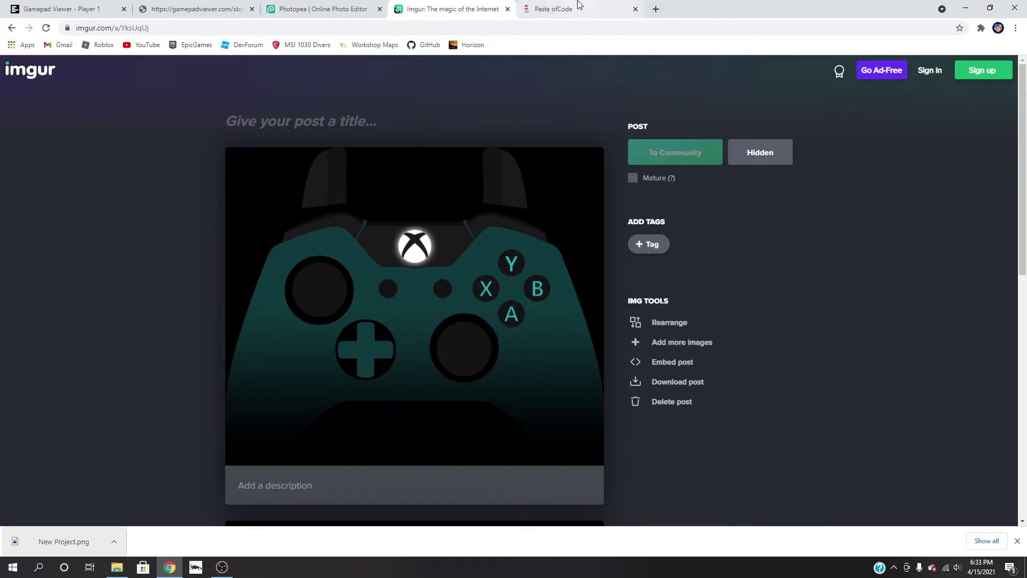
click(530, 10)
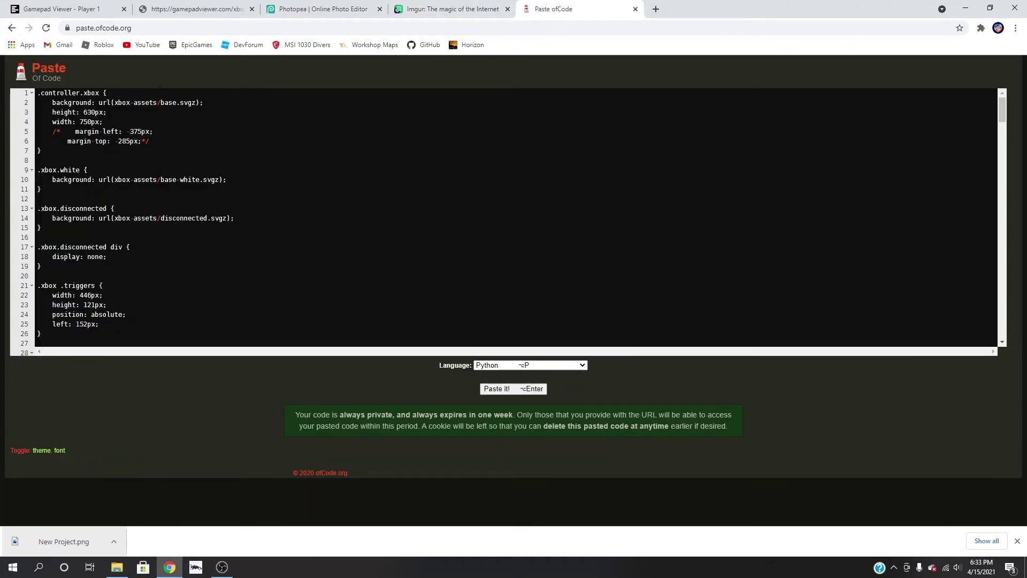
click(656, 9)
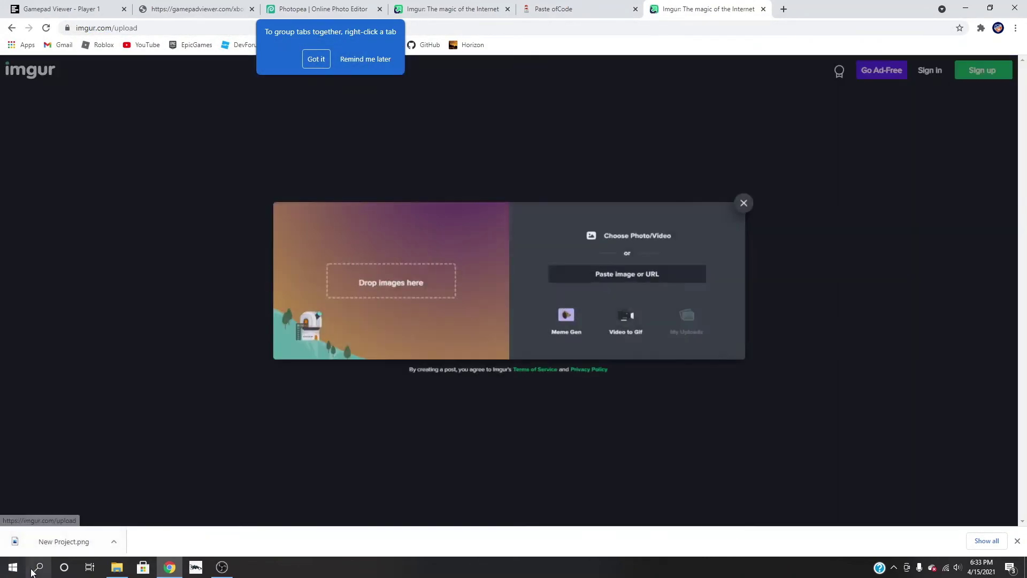
Upload New Project.png to Imgur and copy the uploaded image's link
drag(75, 538, 332, 307)
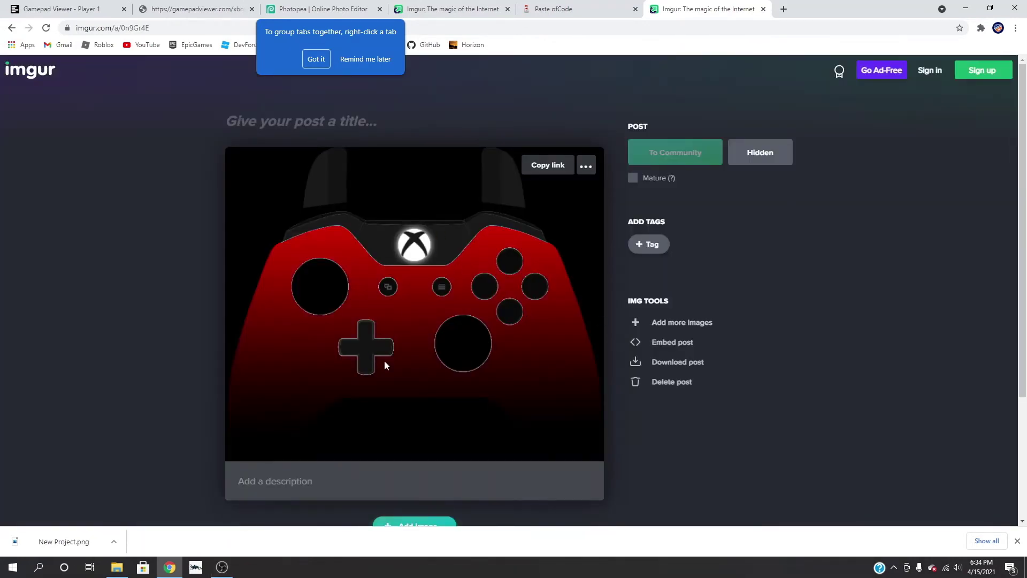
click(552, 166)
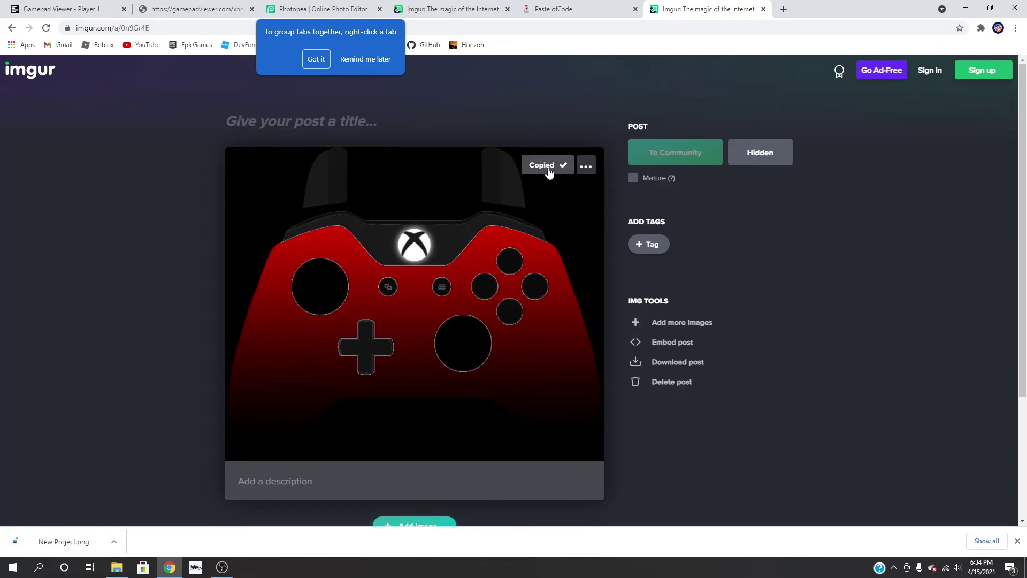
click(556, 9)
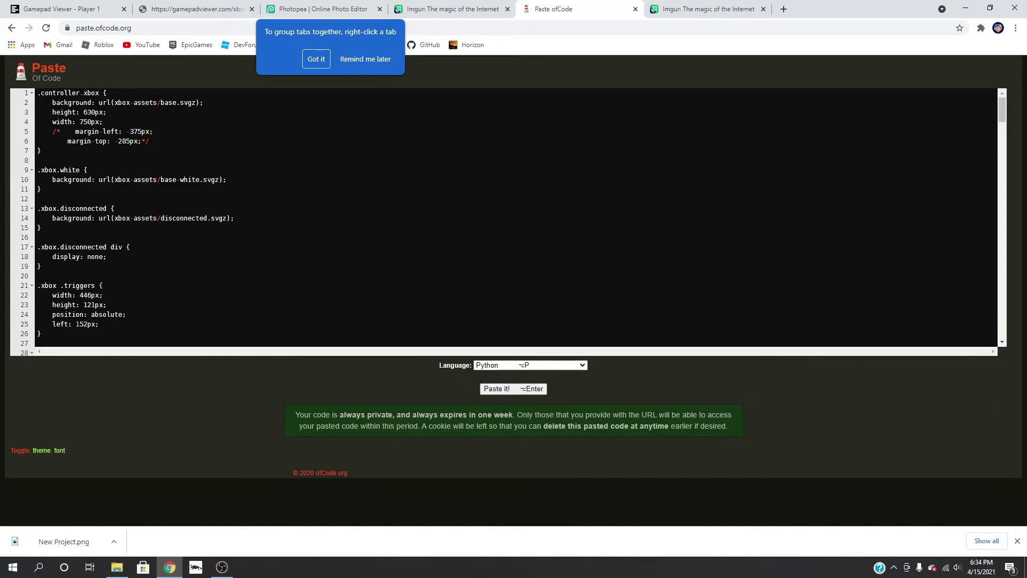
Replace xbox-assets/base.svgz on line 2 with the Imgur link, then select all the CSS
click(115, 103)
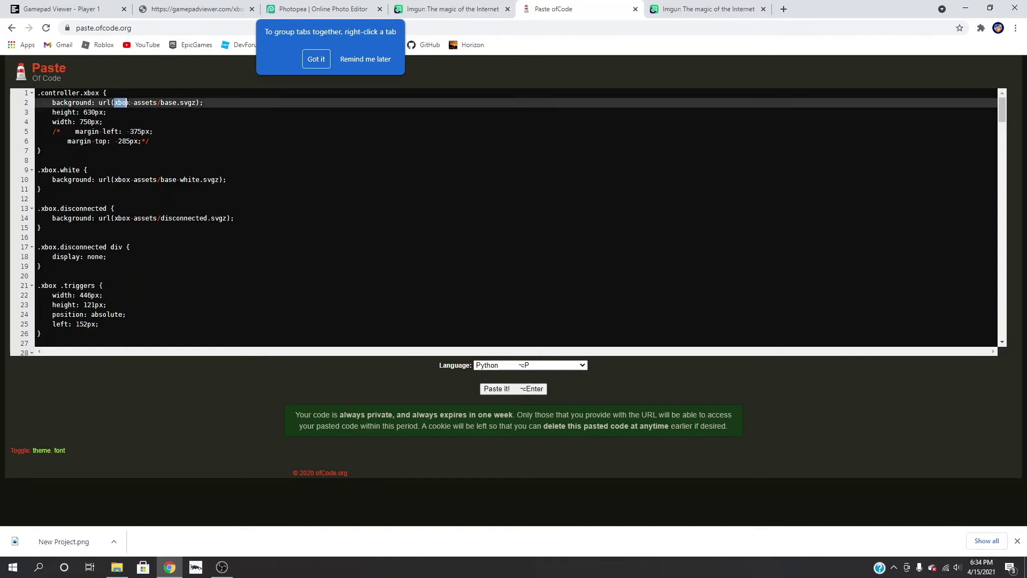
drag(127, 102, 185, 102)
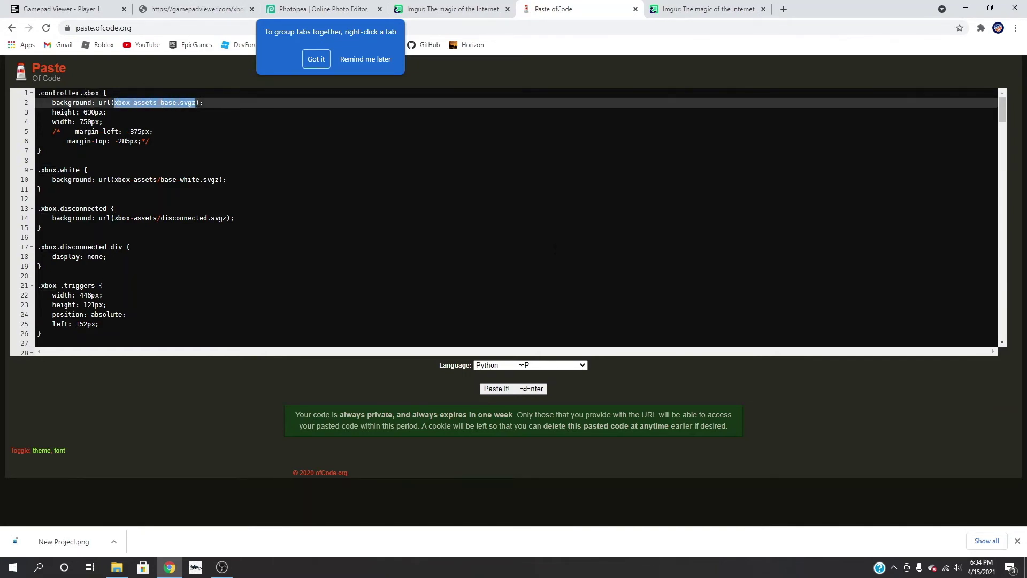
key(ctrl+v)
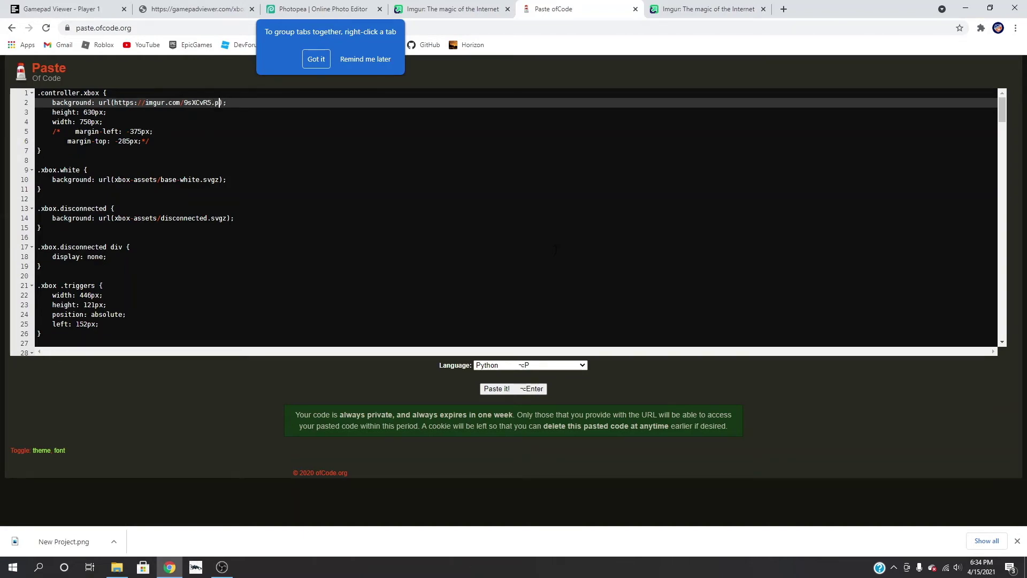
click(279, 196)
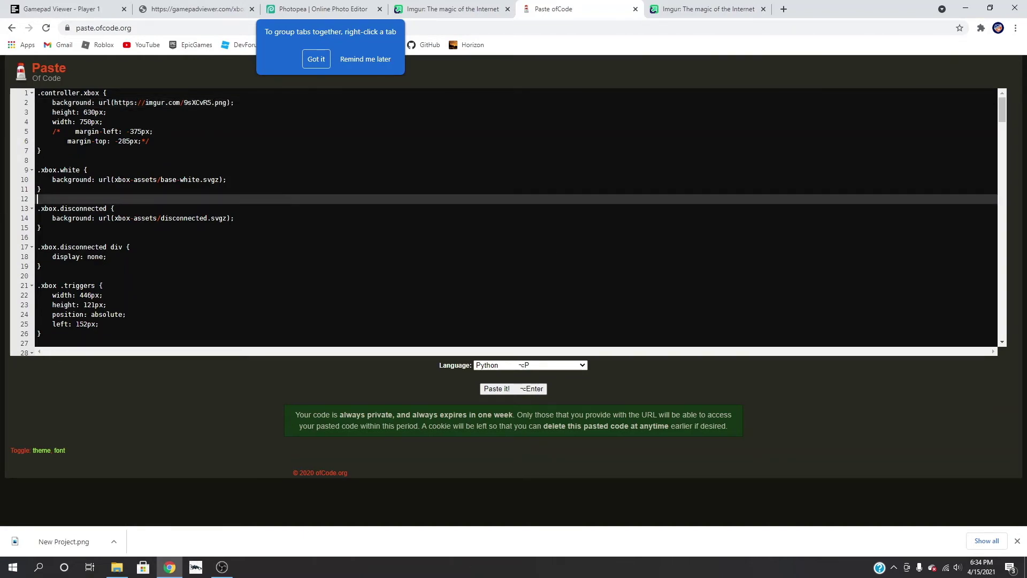
scroll(279, 196, down, 3)
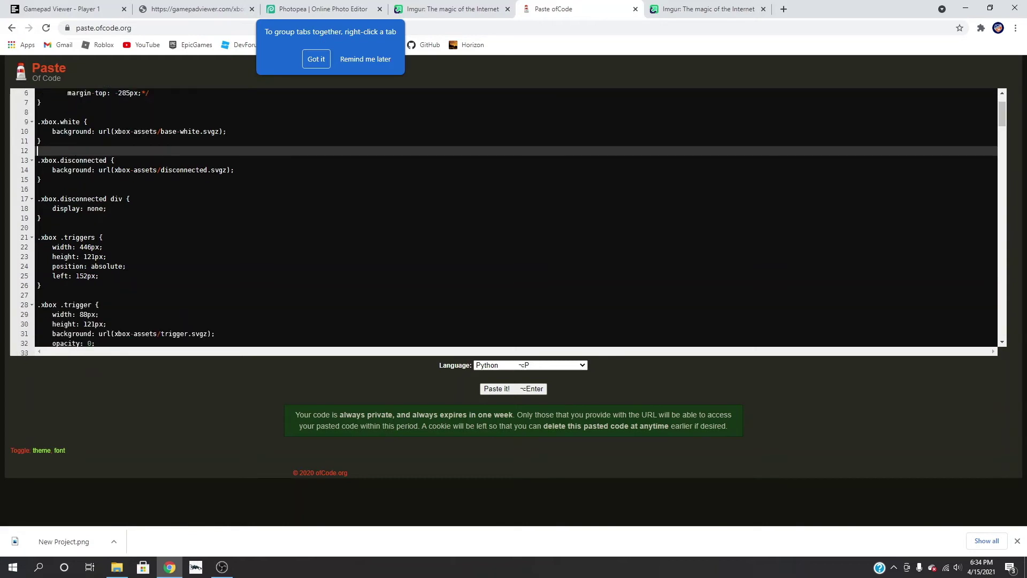
scroll(279, 196, down, 4)
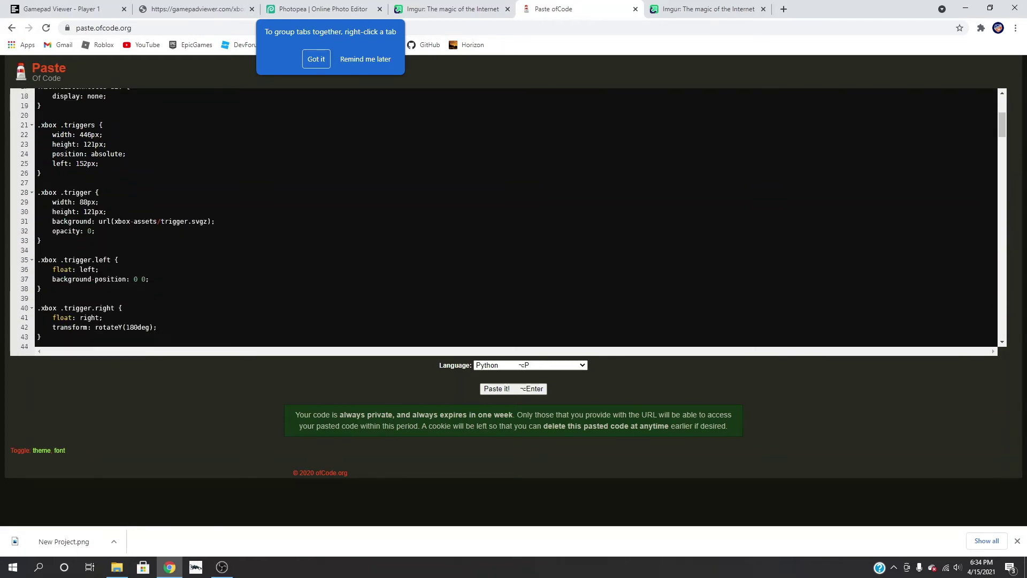
drag(116, 157, 172, 157)
click(61, 119)
scroll(503, 217, down, 5)
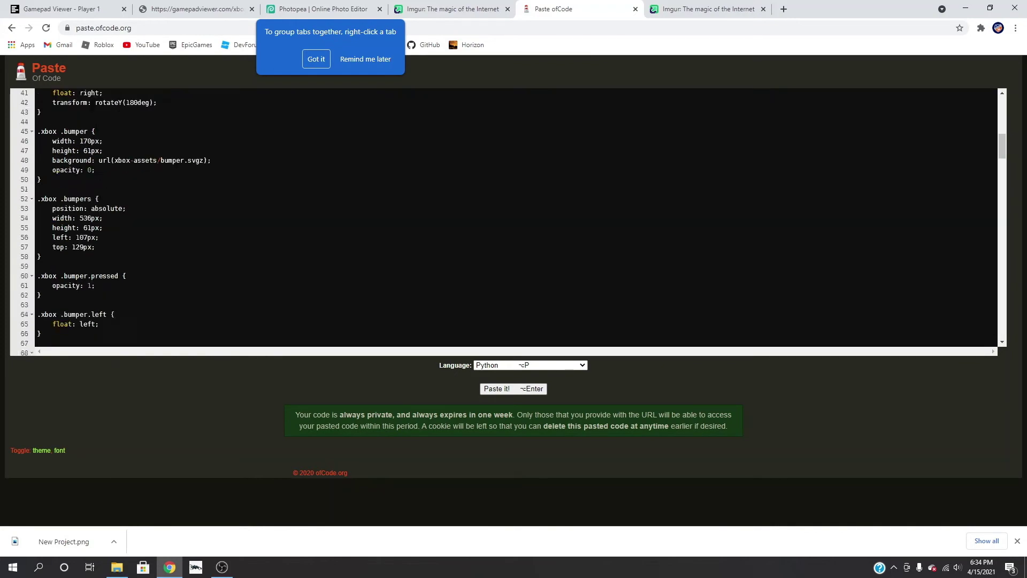
scroll(503, 217, up, 9)
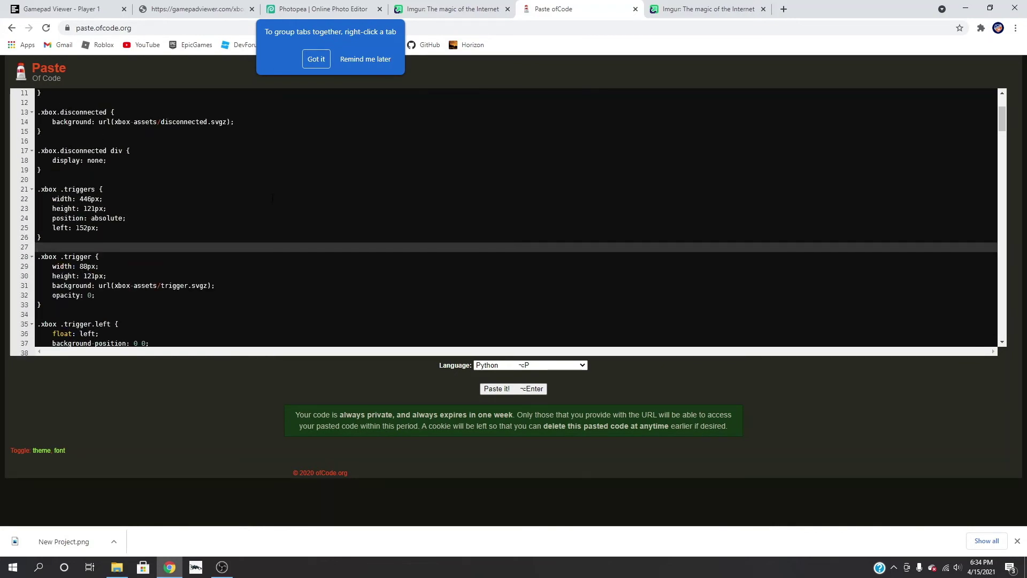
key(ctrl+a)
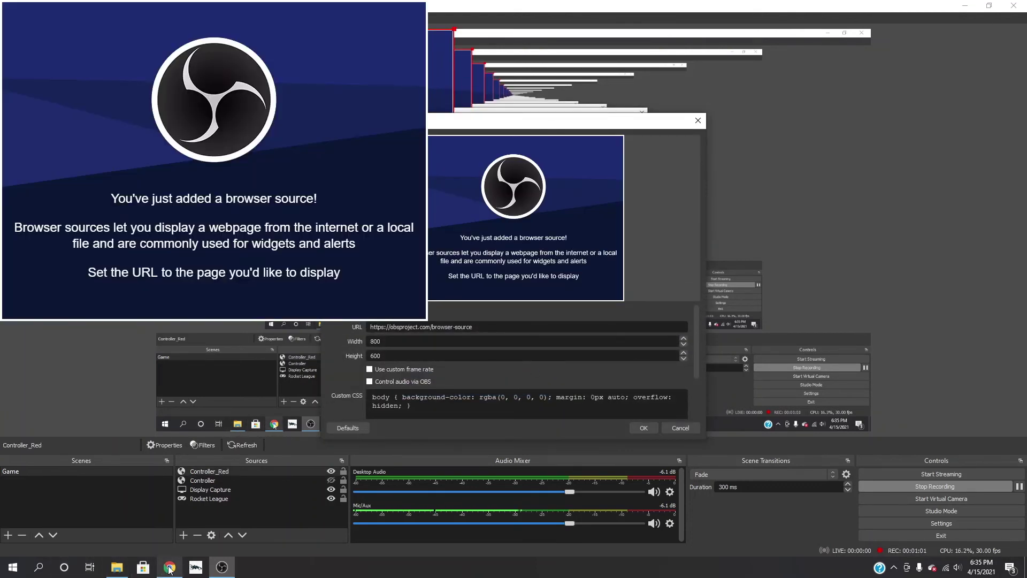
Bring up Chrome's Gamepad Viewer tab and close the developer tools panel
click(169, 568)
key(ctrl+shift+Tab)
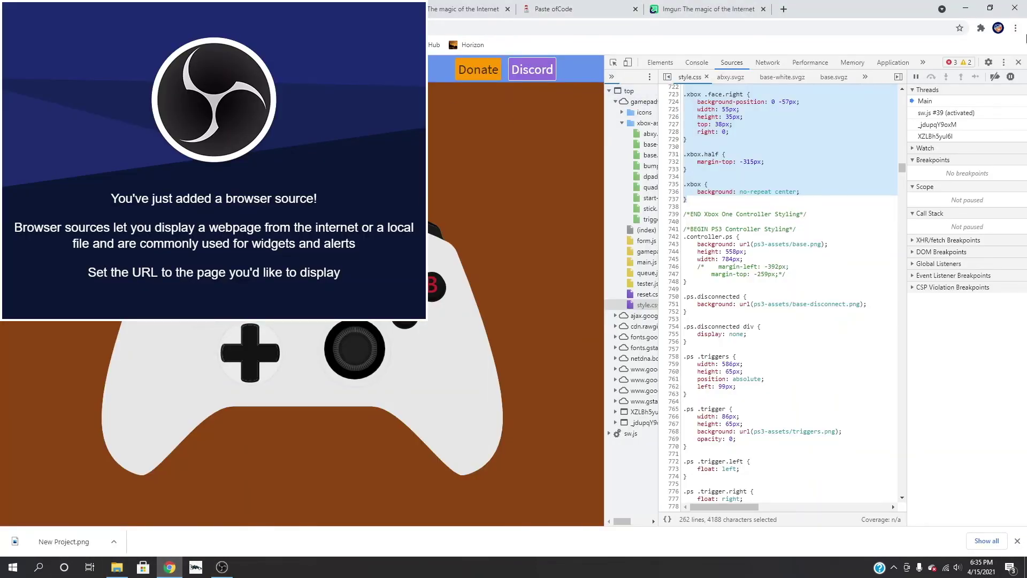
click(1018, 62)
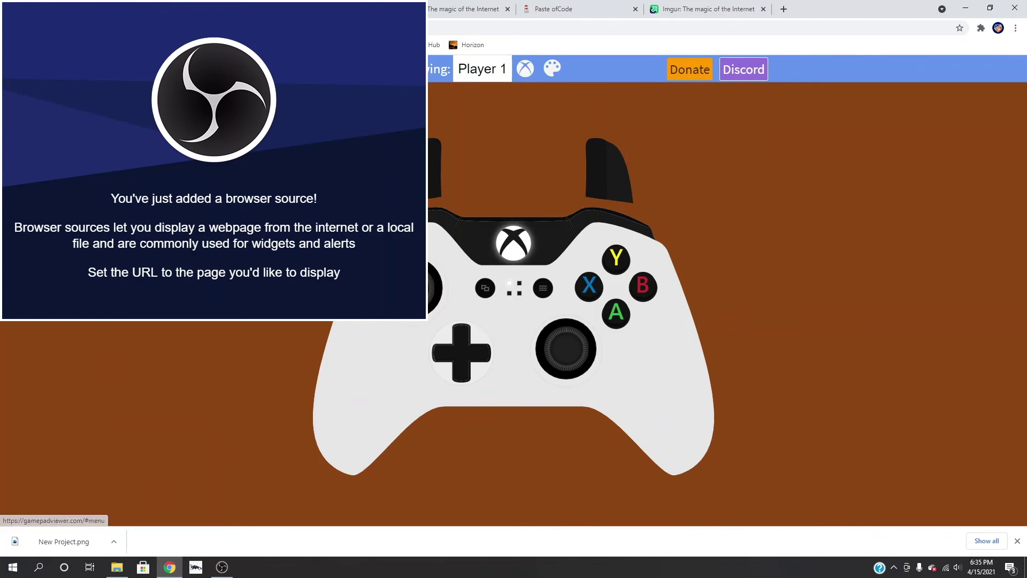
Generate and copy the Player 1 viewer URL, then return to OBS's browser source properties
mouse_move(67, 332)
click(66, 330)
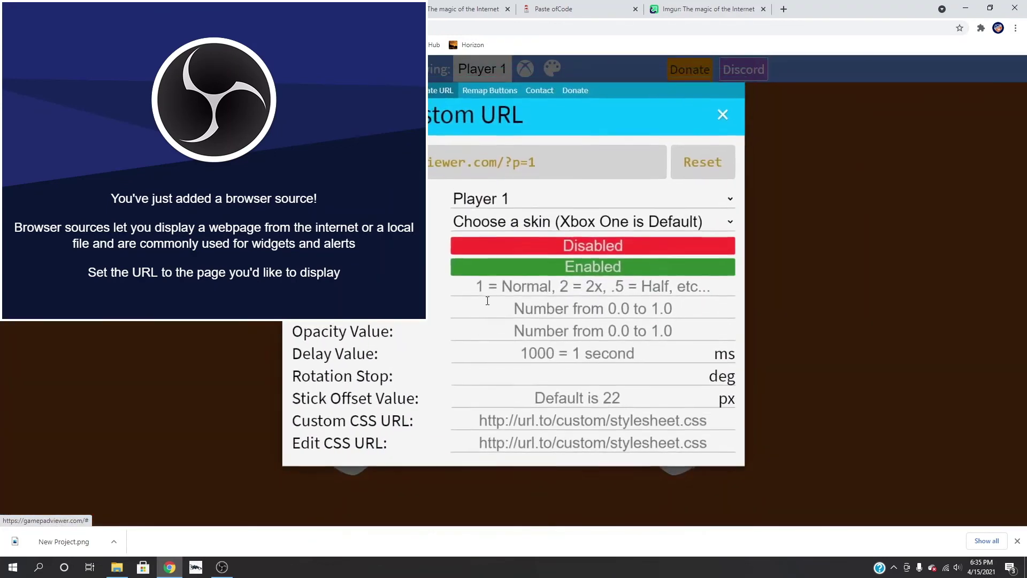
click(529, 154)
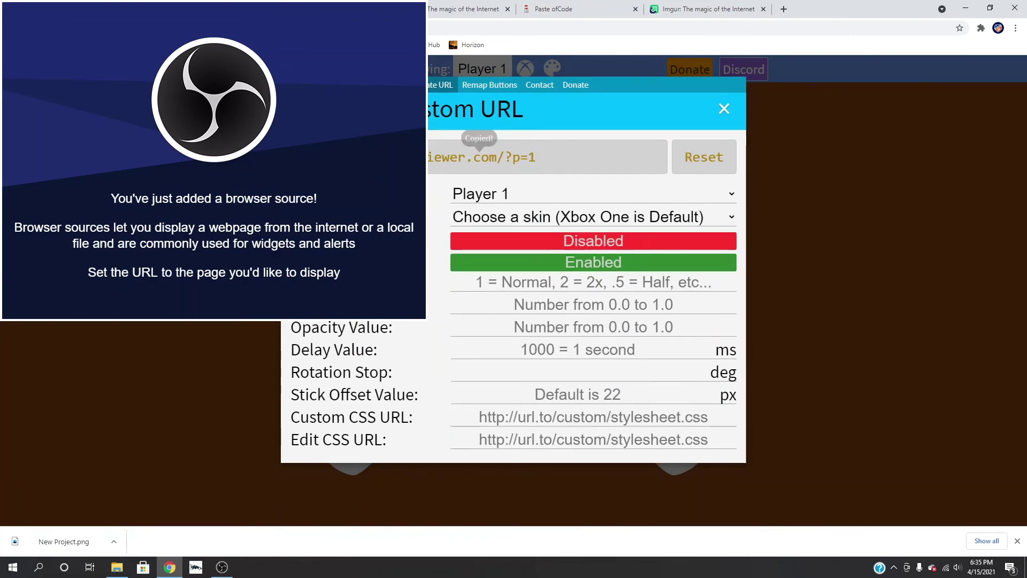
click(222, 567)
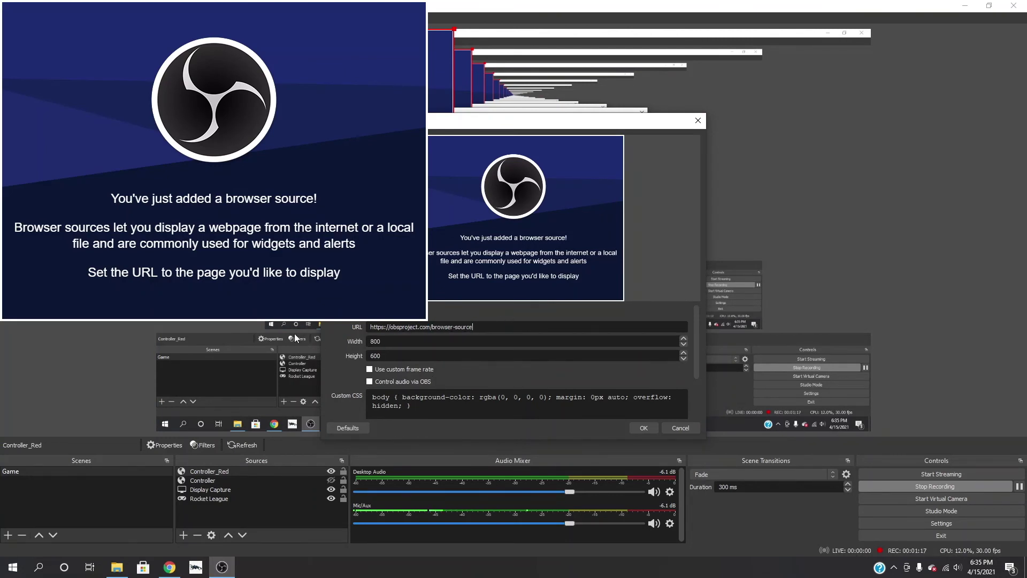
key(ctrl+a)
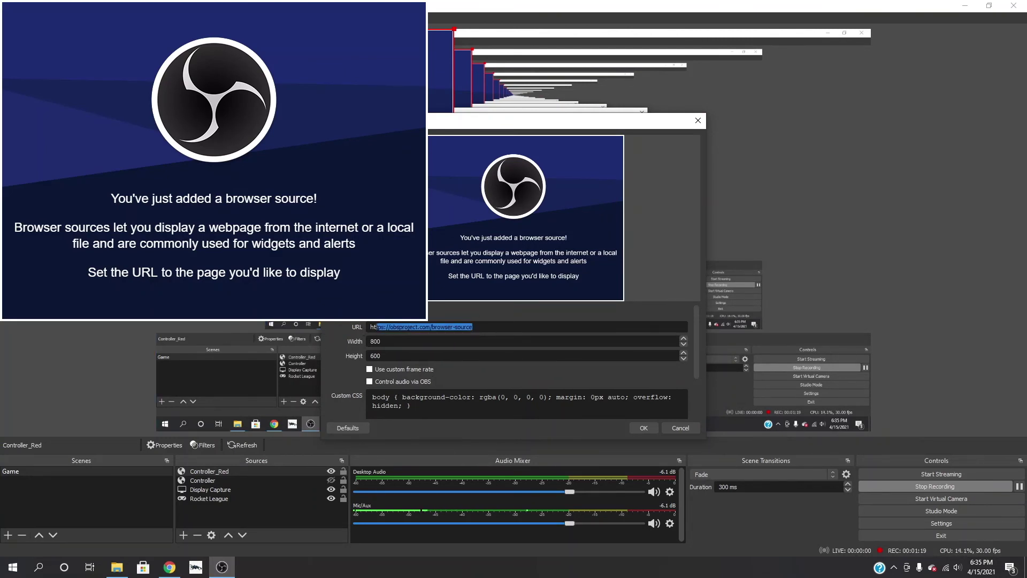
key(ctrl+v)
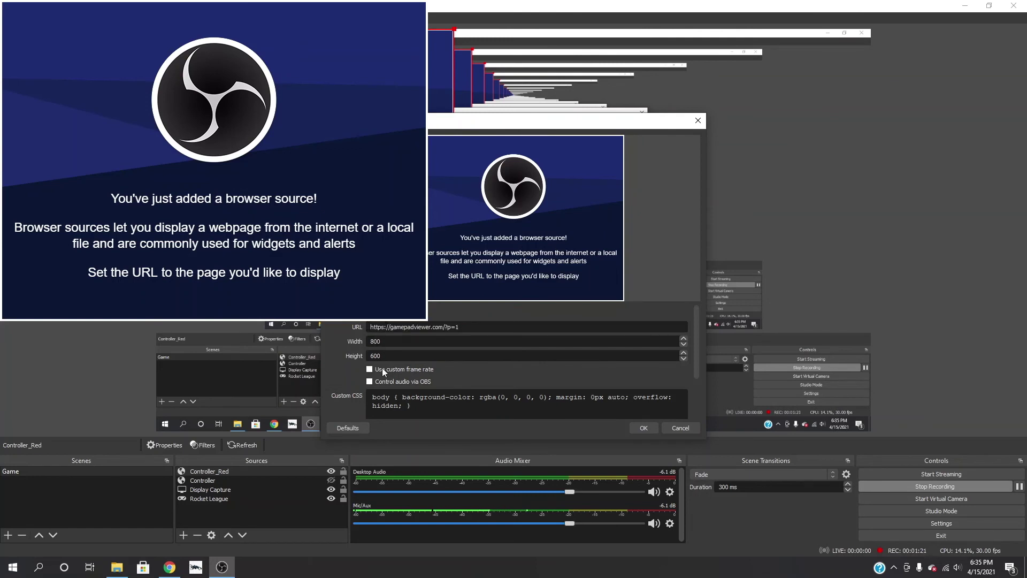
click(169, 567)
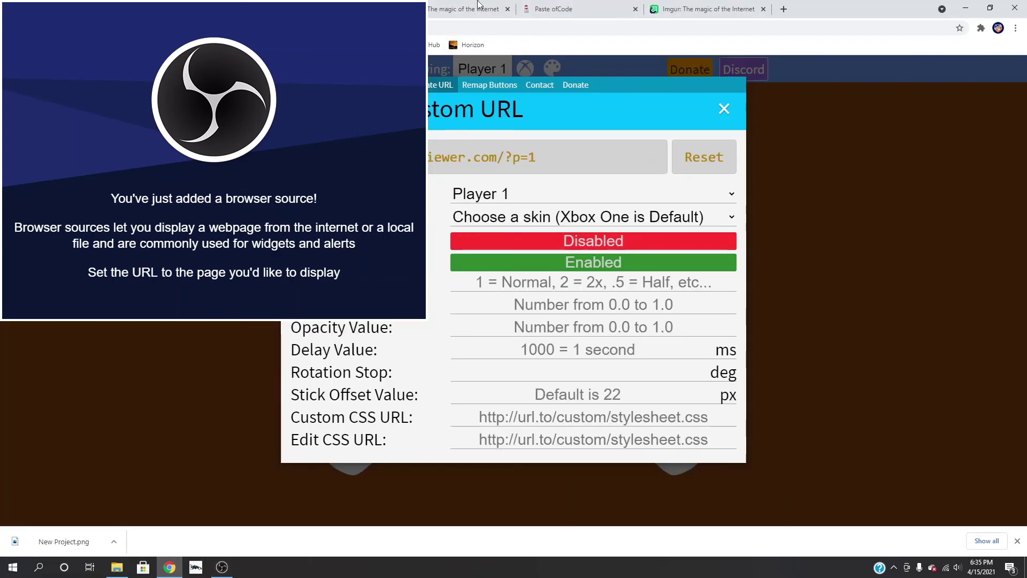
click(529, 7)
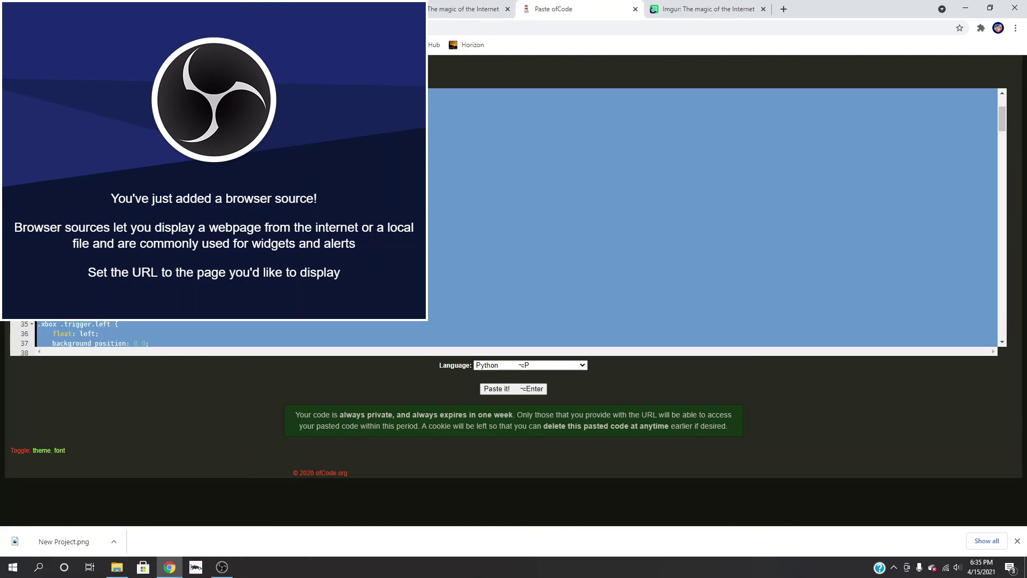
click(222, 567)
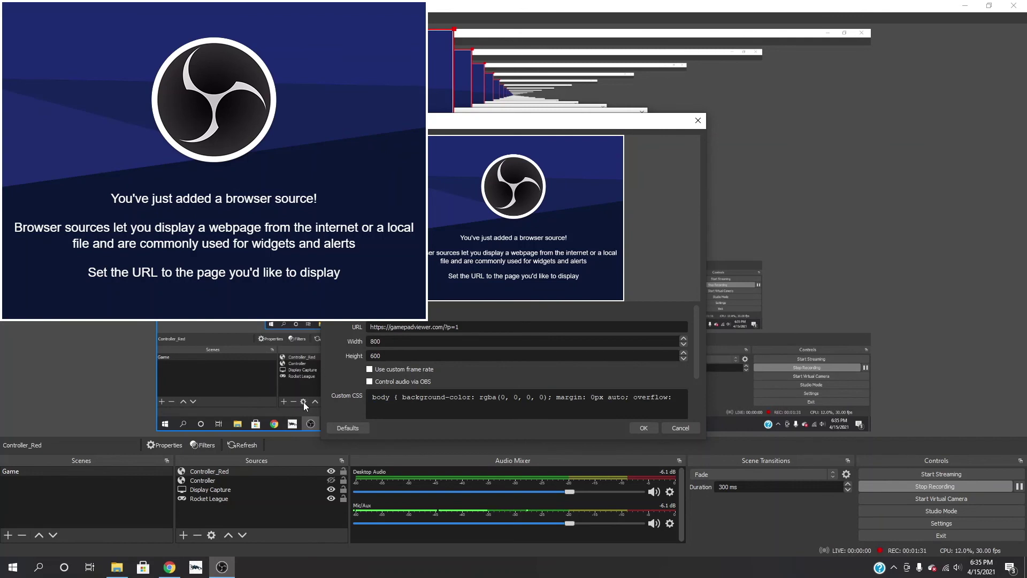
Replace the default Custom CSS with the edited Xbox controller stylesheet
key(BackSpace)
key(BackSpace)
key(BackSpace)
key(BackSpace)
key(BackSpace)
key(BackSpace)
key(BackSpace)
key(BackSpace)
key(BackSpace)
key(BackSpace)
key(BackSpace)
key(BackSpace)
key(BackSpace)
key(BackSpace)
key(BackSpace)
key(BackSpace)
key(BackSpace)
key(BackSpace)
key(BackSpace)
key(BackSpace)
key(BackSpace)
key(BackSpace)
key(BackSpace)
key(BackSpace)
key(BackSpace)
key(BackSpace)
key(BackSpace)
key(BackSpace)
key(BackSpace)
key(BackSpace)
key(BackSpace)
key(BackSpace)
key(BackSpace)
key(BackSpace)
key(BackSpace)
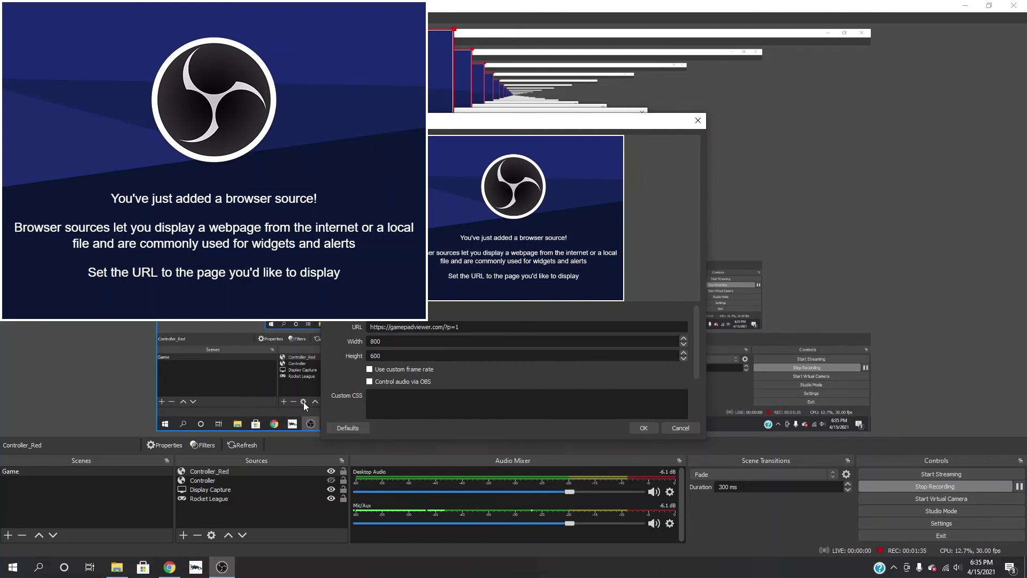
key(ctrl+v)
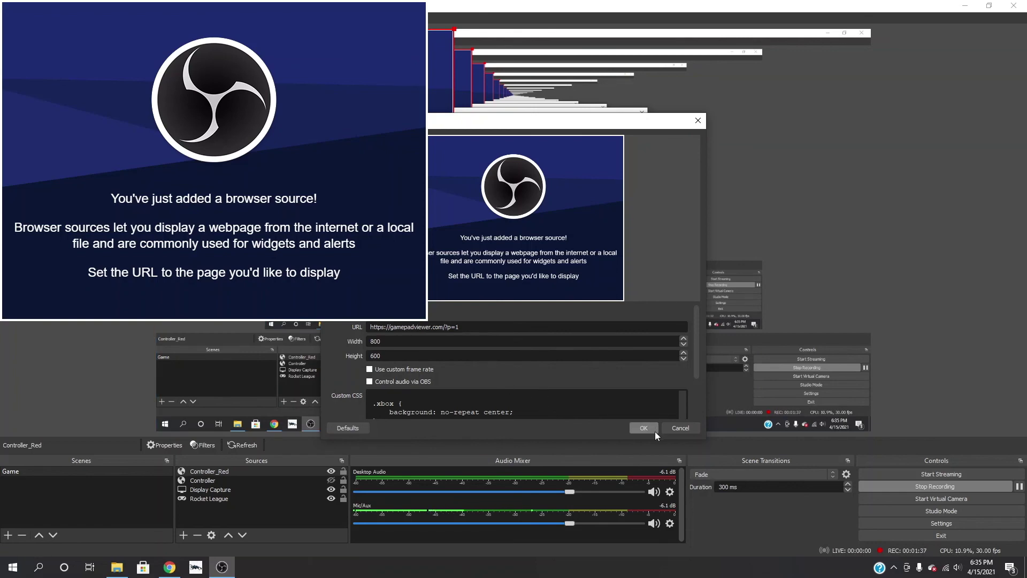